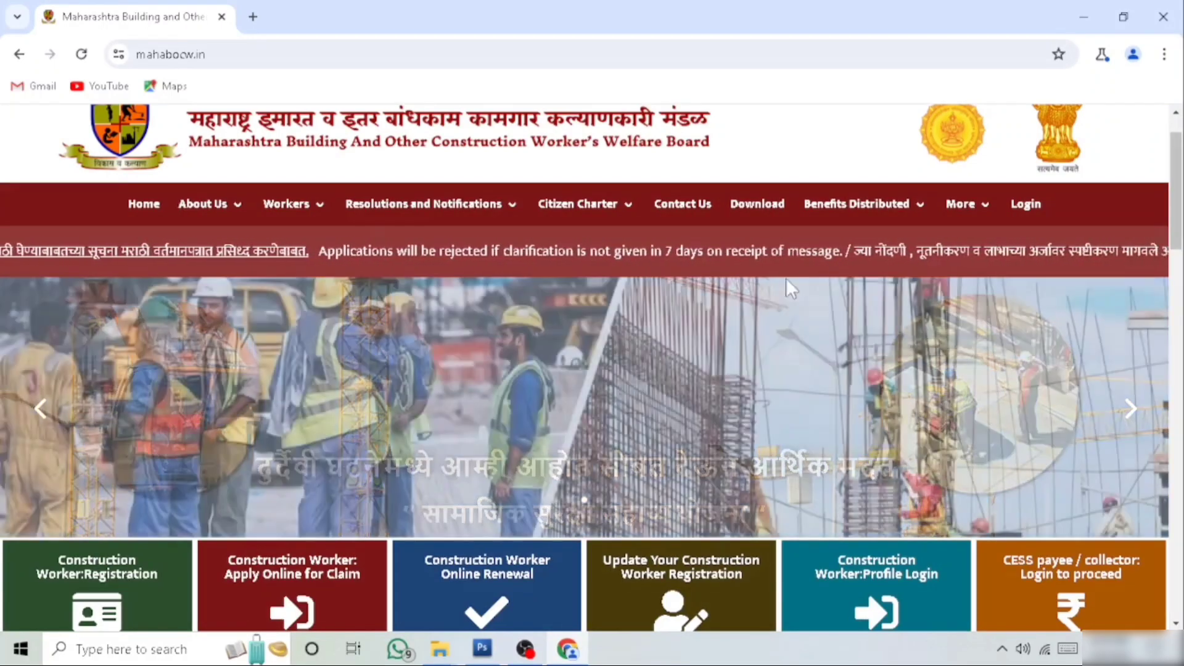
Open the construction workers' online claim application from the welfare board's home page
scroll(1169, 201, down, 1)
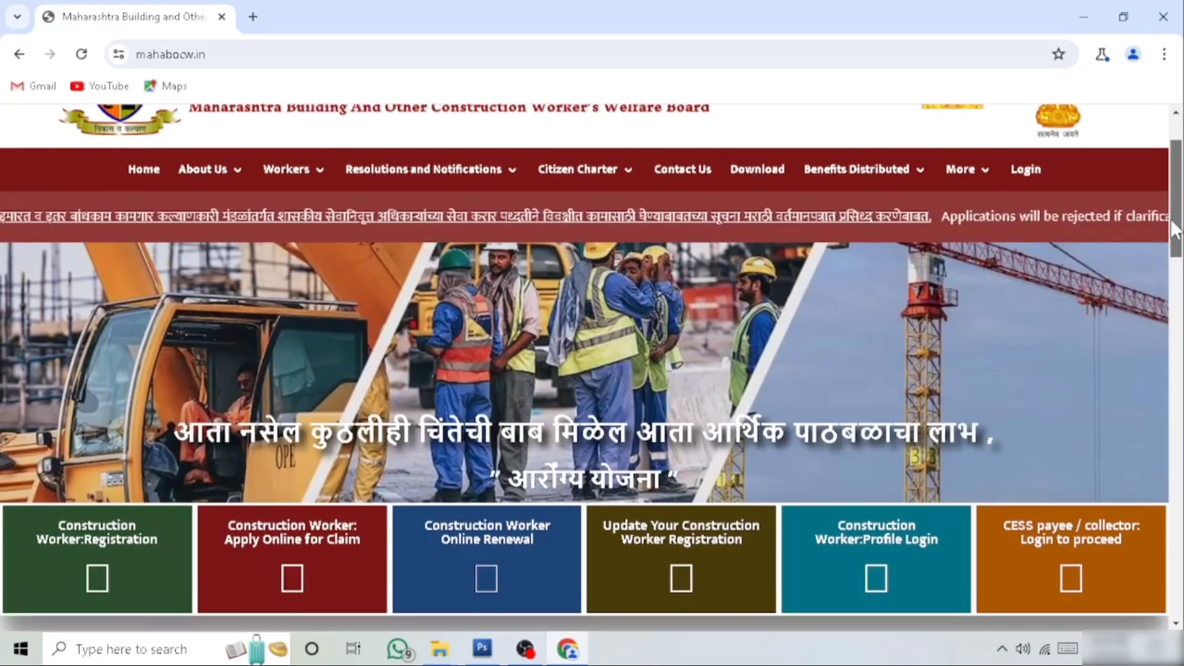
scroll(1168, 201, up, 2)
scroll(1172, 219, down, 1)
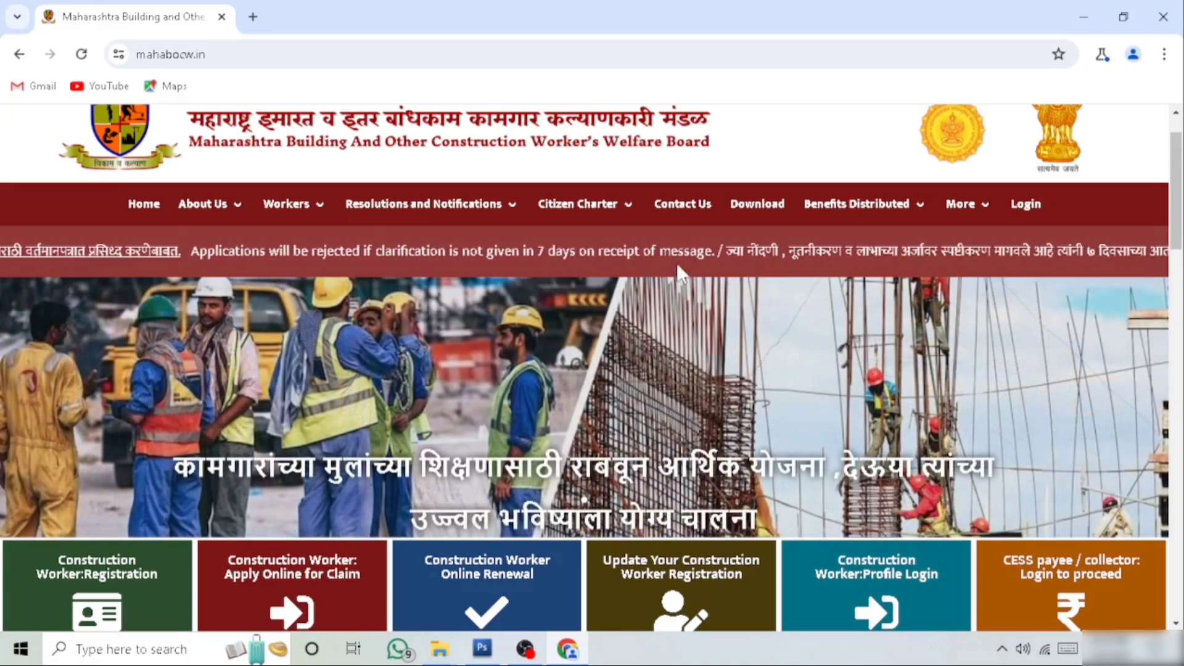
scroll(283, 366, down, 1)
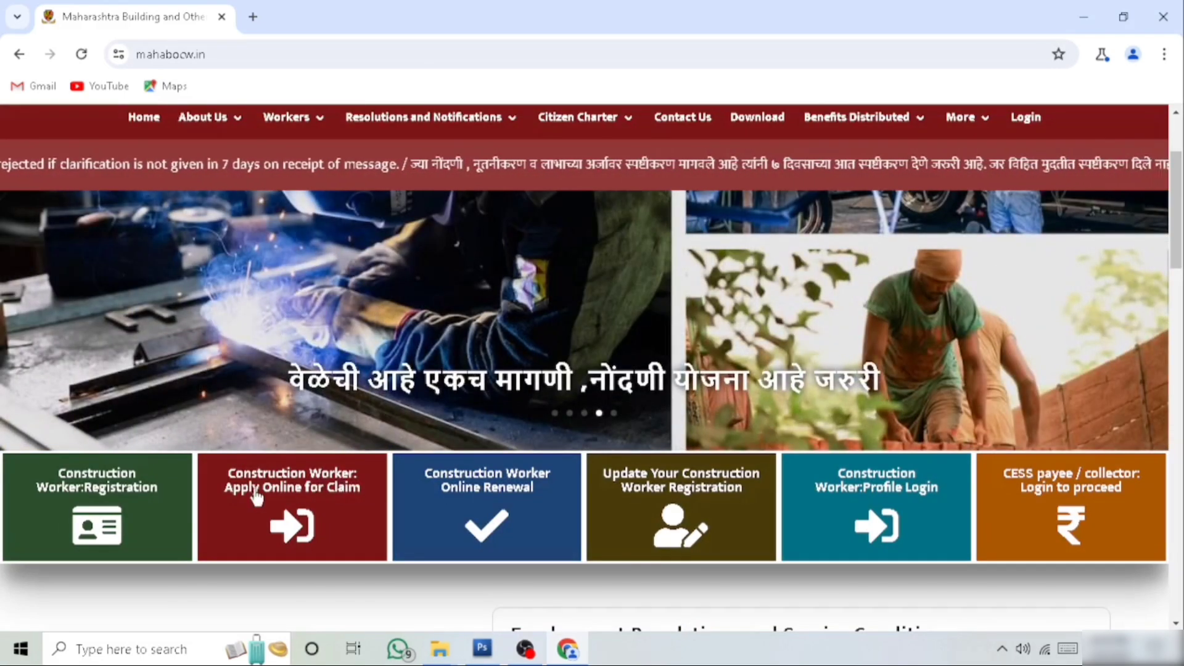
click(303, 500)
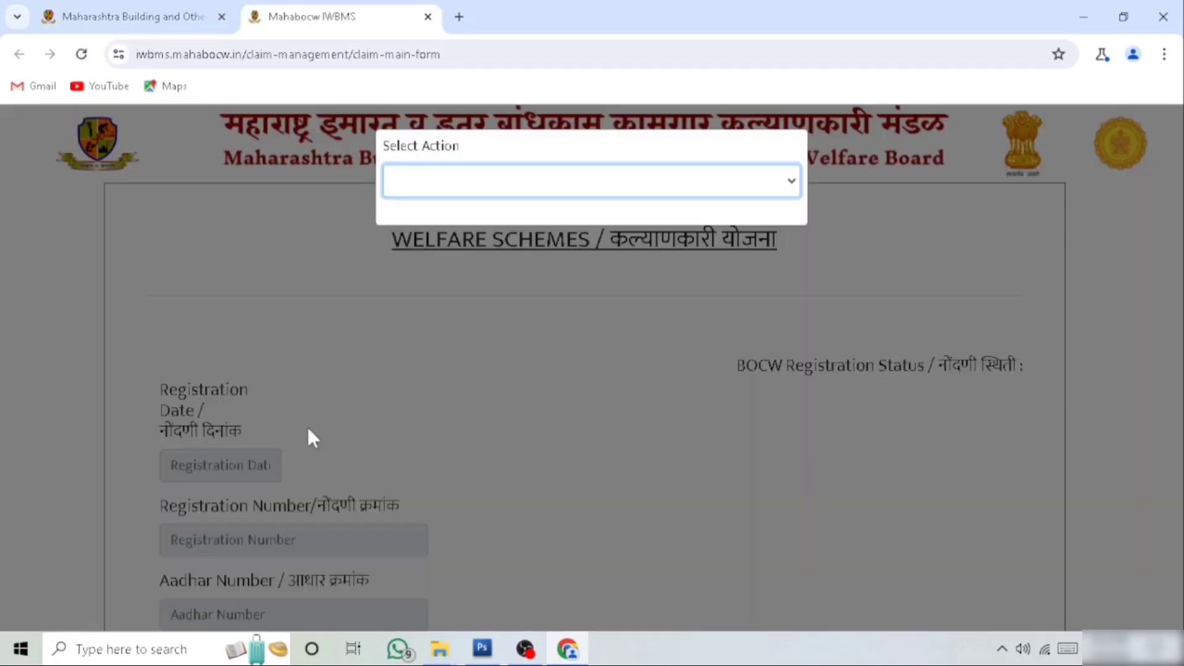
Choose New Claim as the action for the welfare scheme form
drag(386, 161, 490, 165)
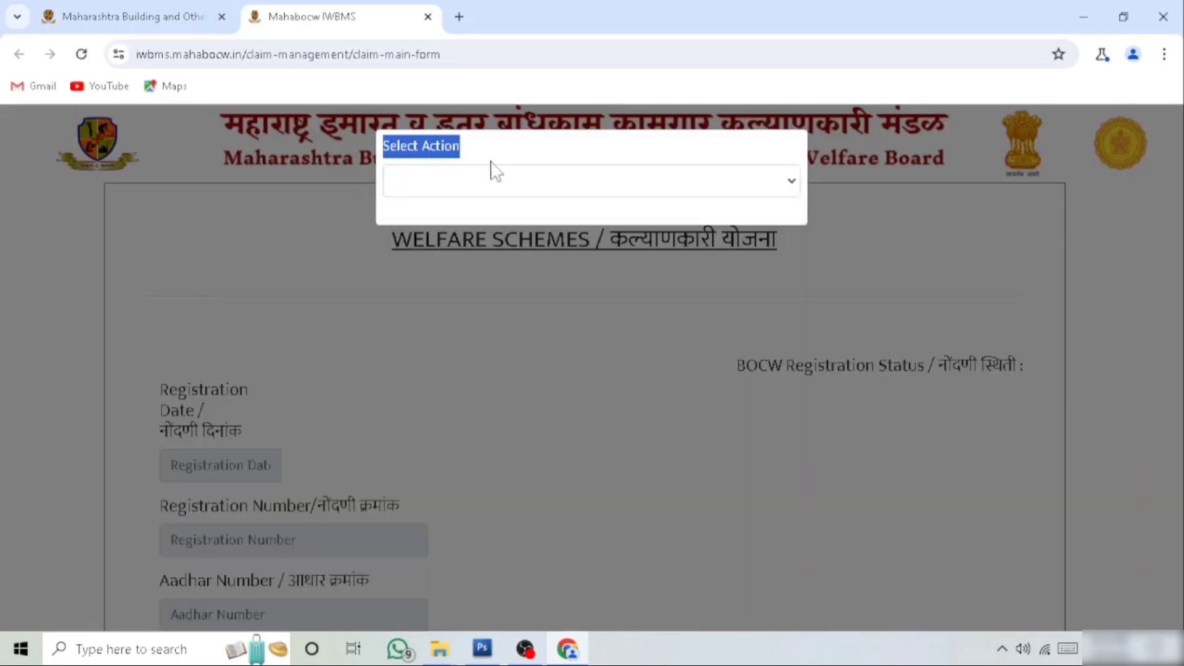
click(516, 180)
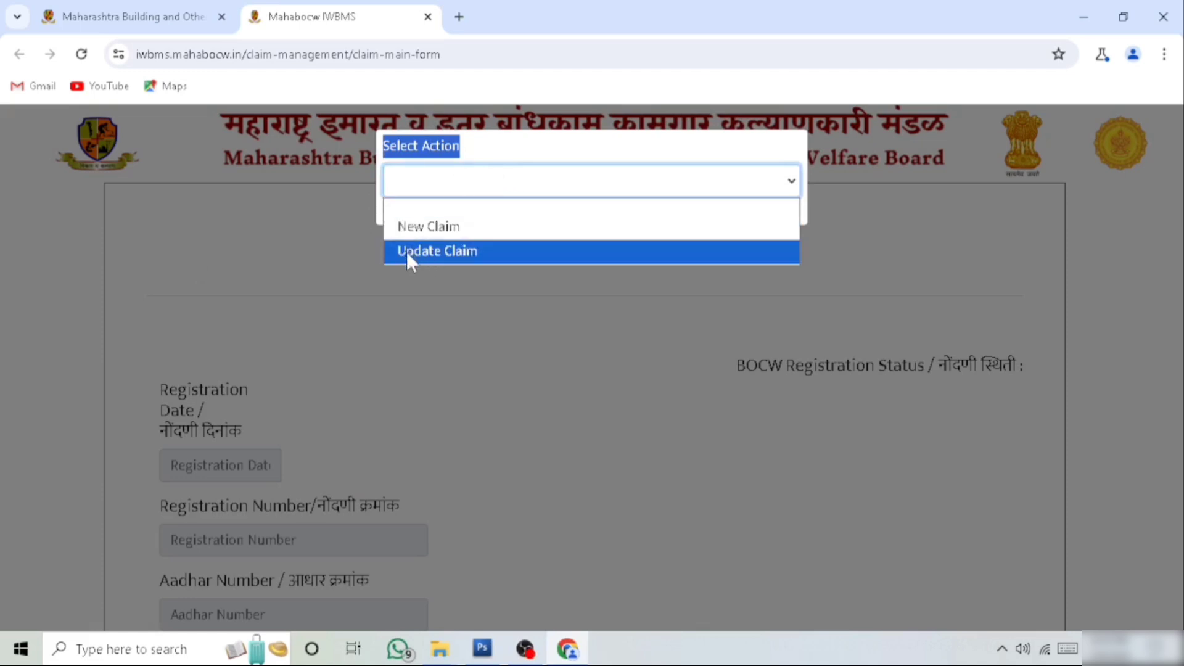
click(453, 232)
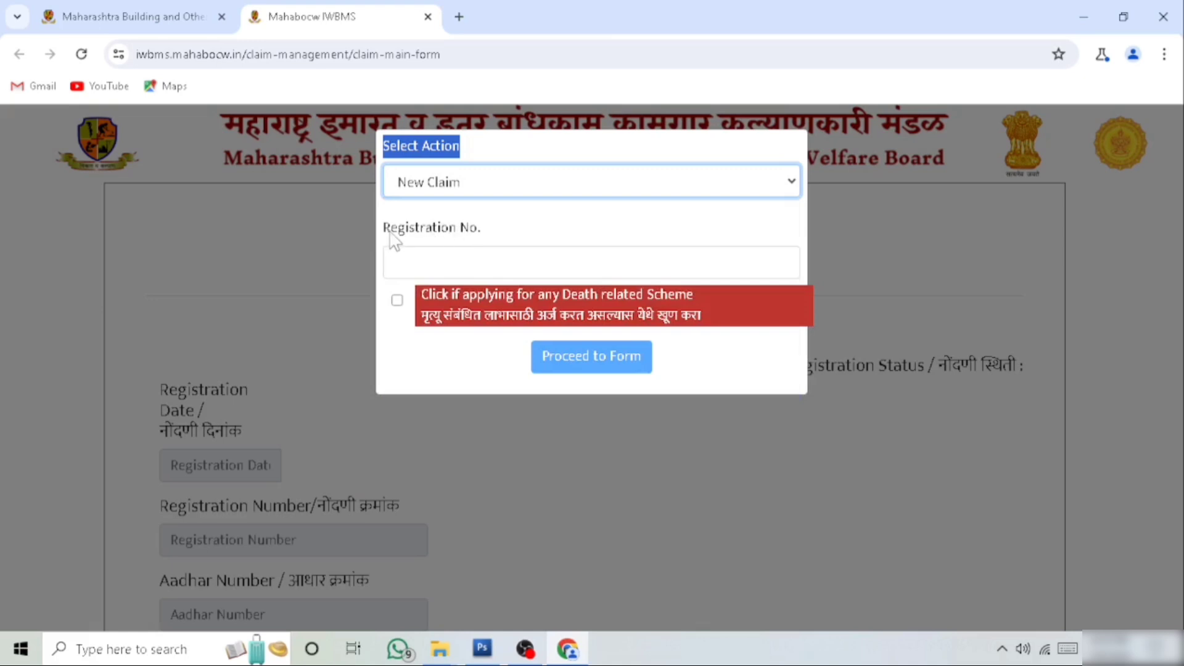
Enter the worker's registration number and proceed to the claim form
drag(385, 230, 479, 238)
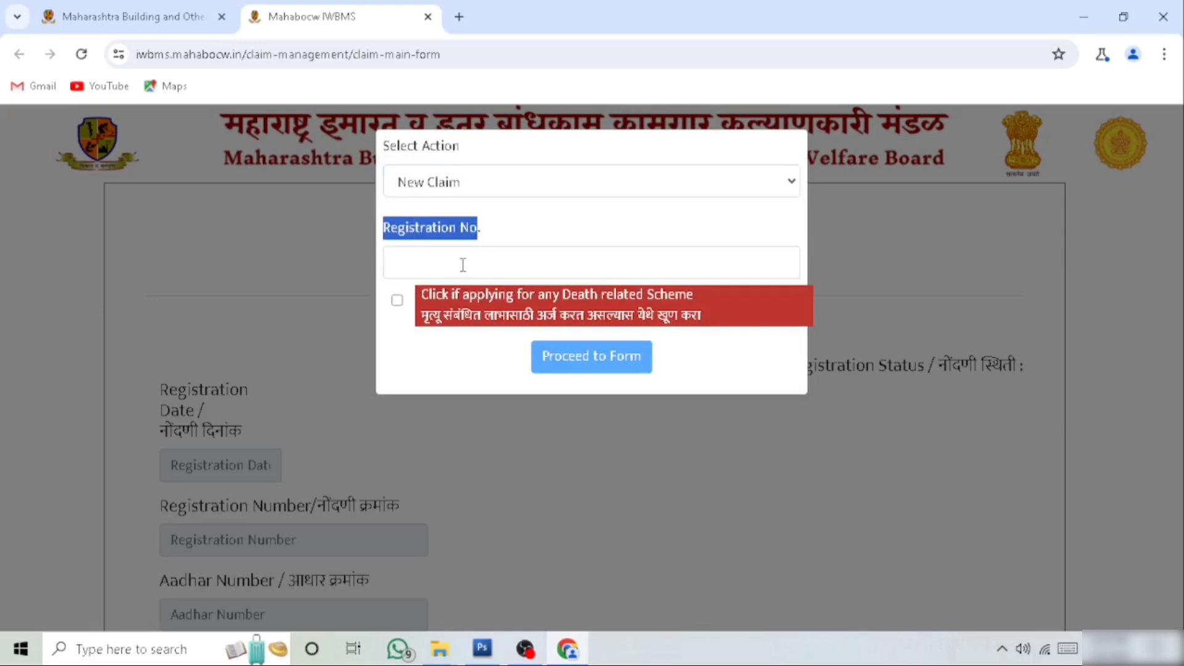
click(464, 265)
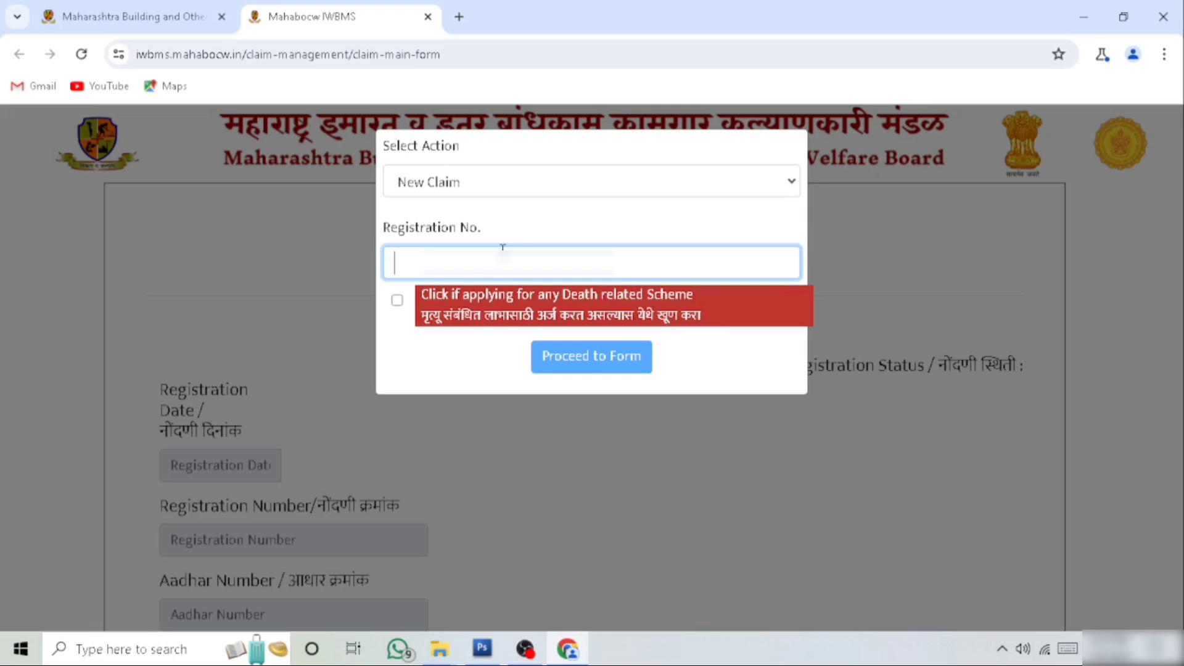
key(ctrl+v)
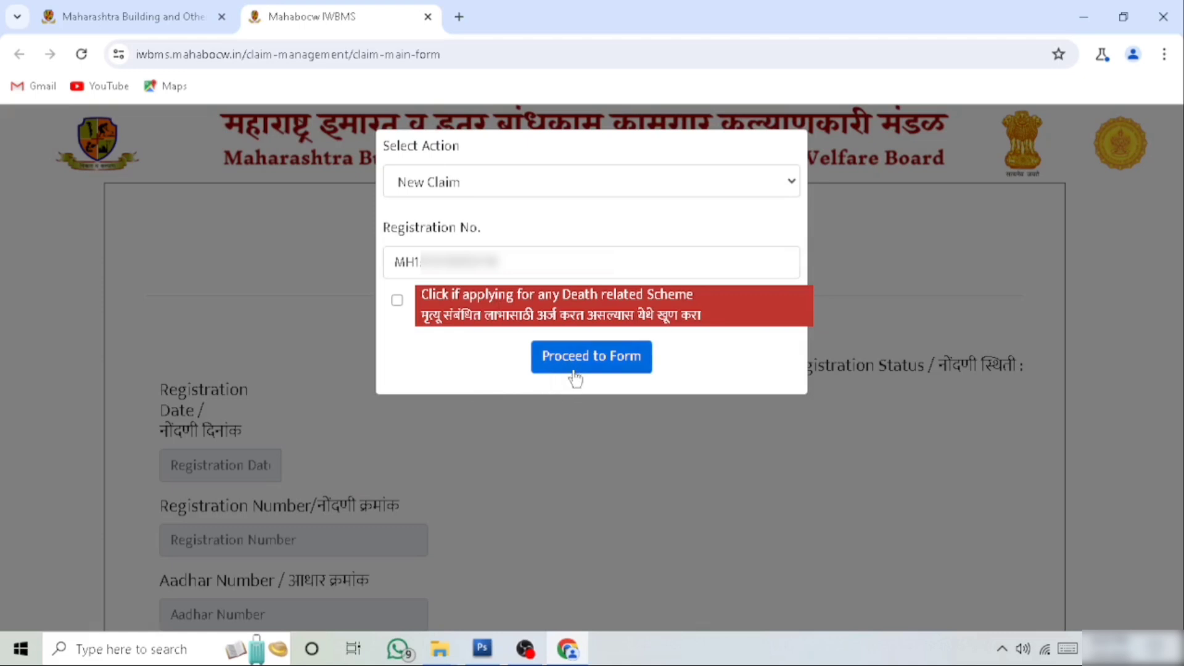
click(609, 360)
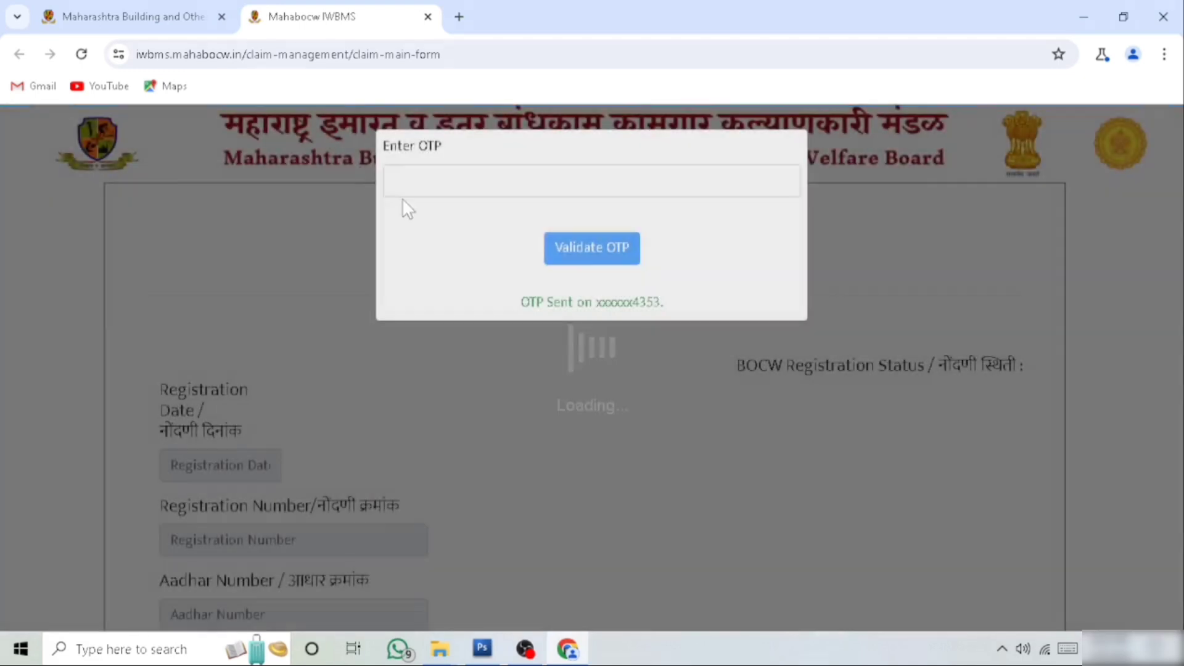
Enter the one-time password sent to the worker's phone and validate it
drag(382, 147, 504, 166)
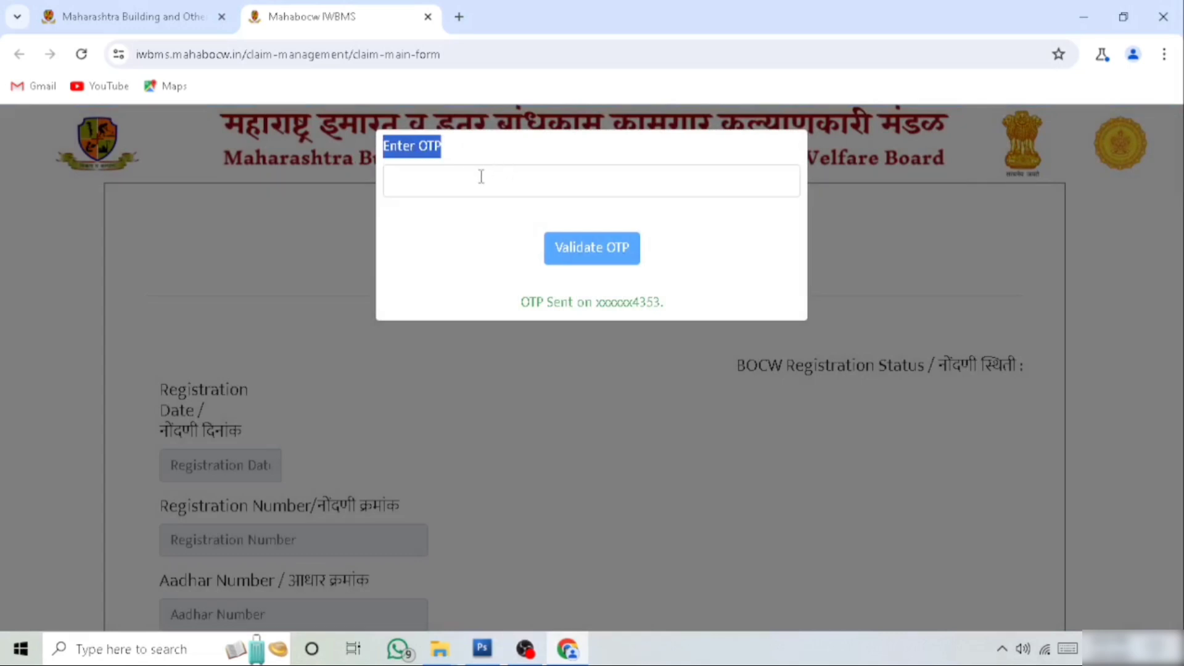
click(504, 180)
key(ctrl+v)
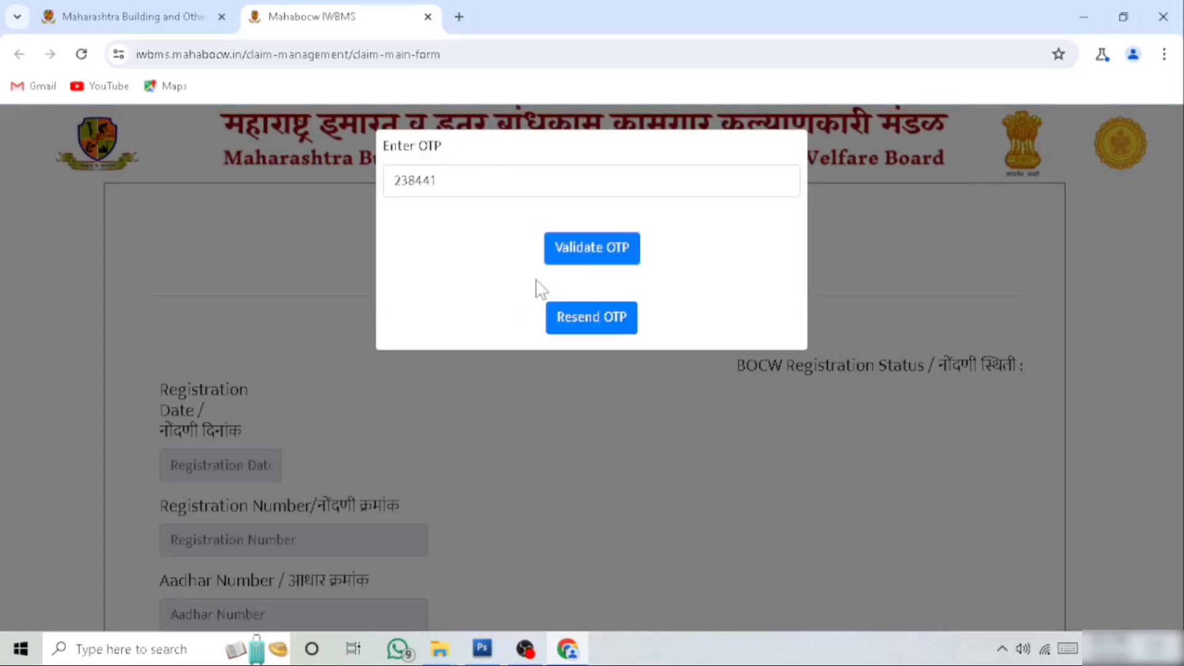
click(621, 254)
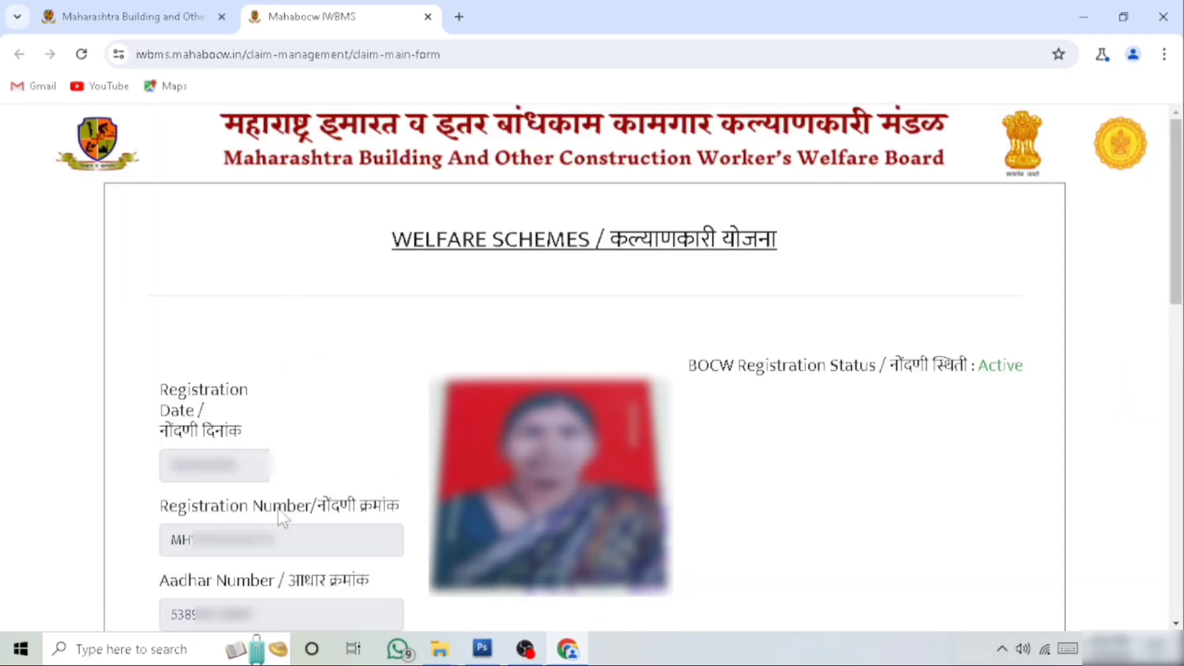
Review the worker's registration date, registration and Aadhar numbers, BOCW registration status and the applicant's bank details
drag(159, 395, 232, 512)
drag(159, 509, 401, 521)
drag(158, 584, 361, 586)
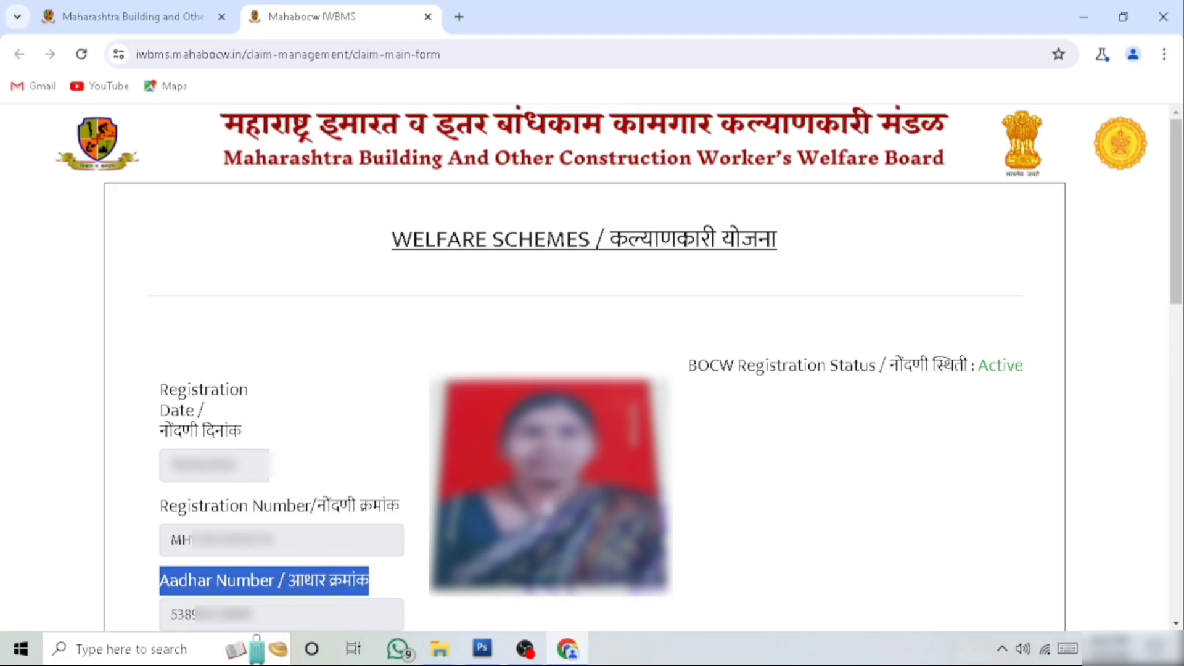
drag(891, 366, 1023, 373)
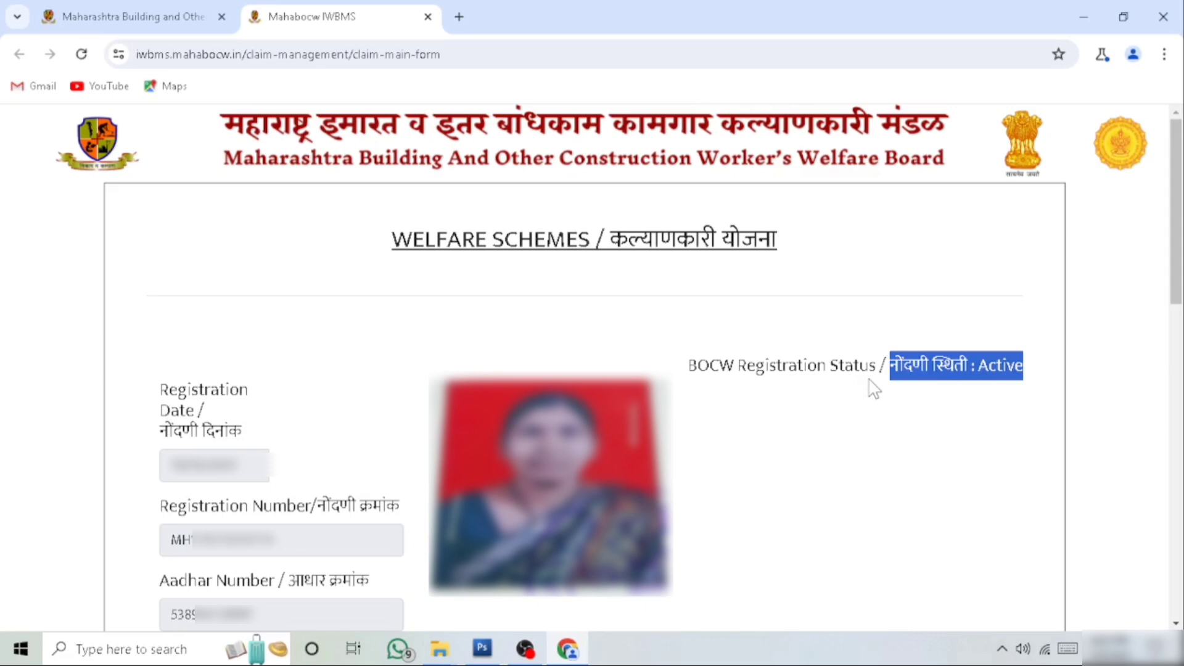
scroll(872, 388, down, 15)
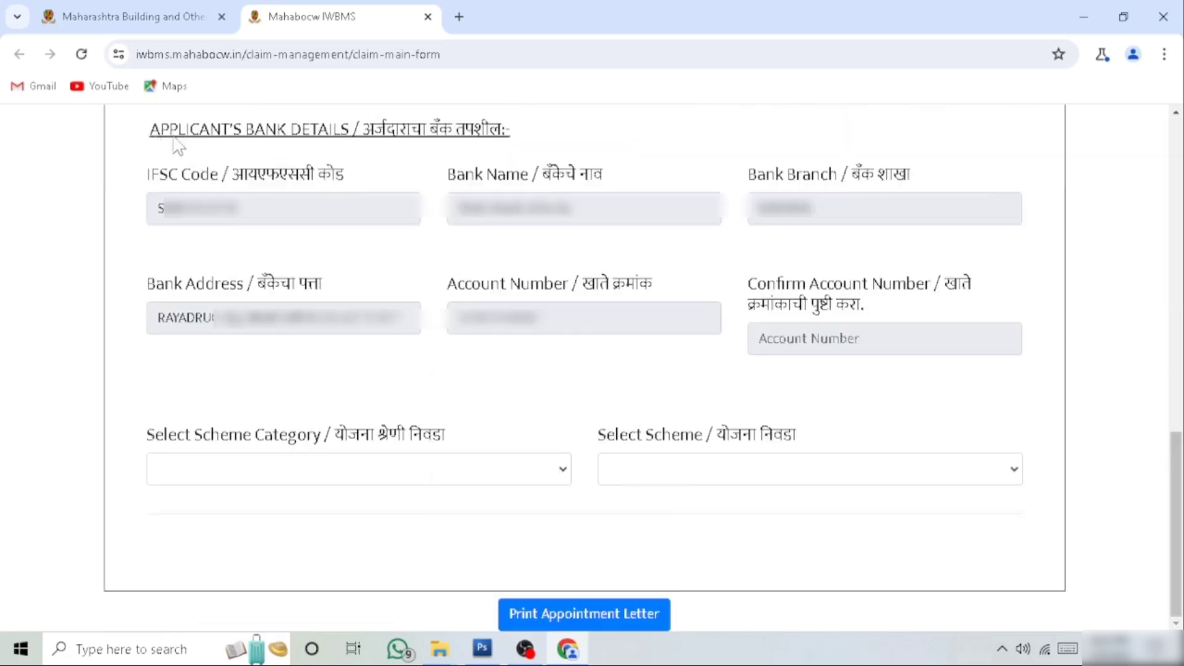
drag(151, 132, 516, 139)
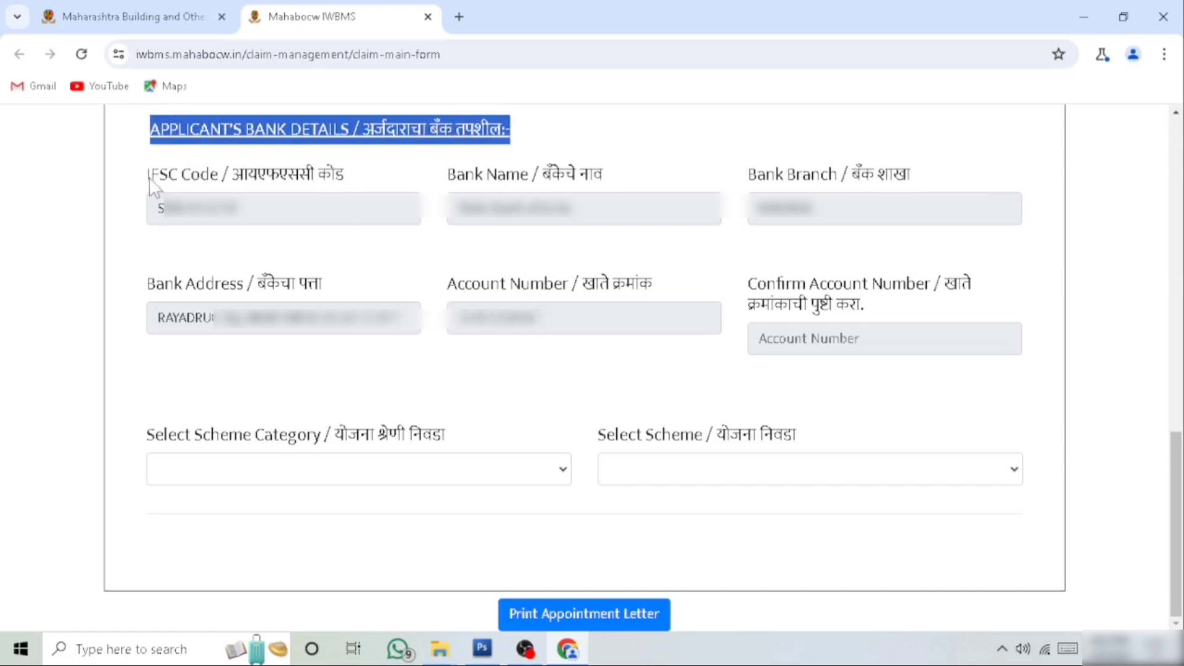
drag(150, 175, 370, 174)
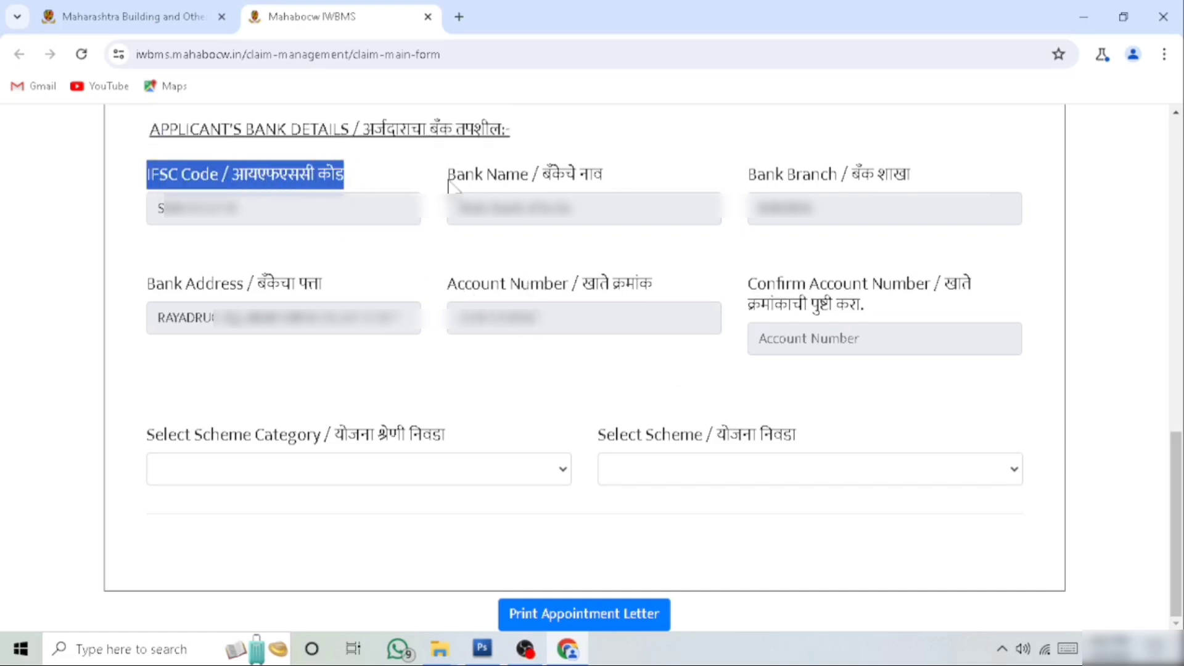
drag(449, 183, 635, 175)
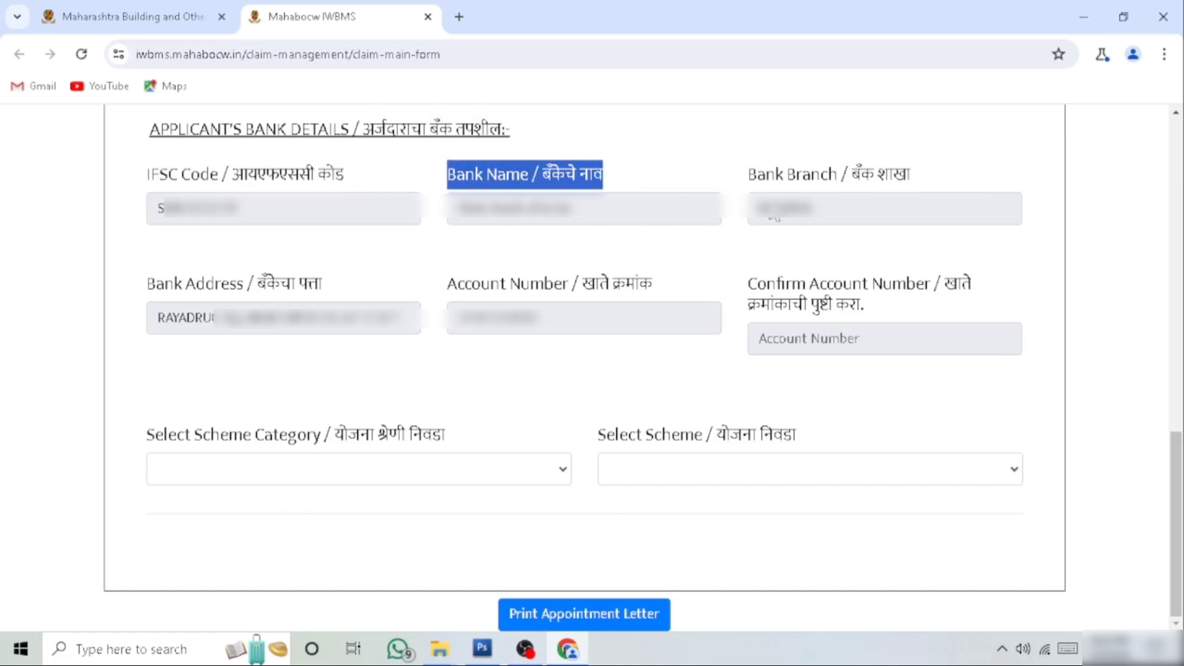
drag(753, 184, 923, 186)
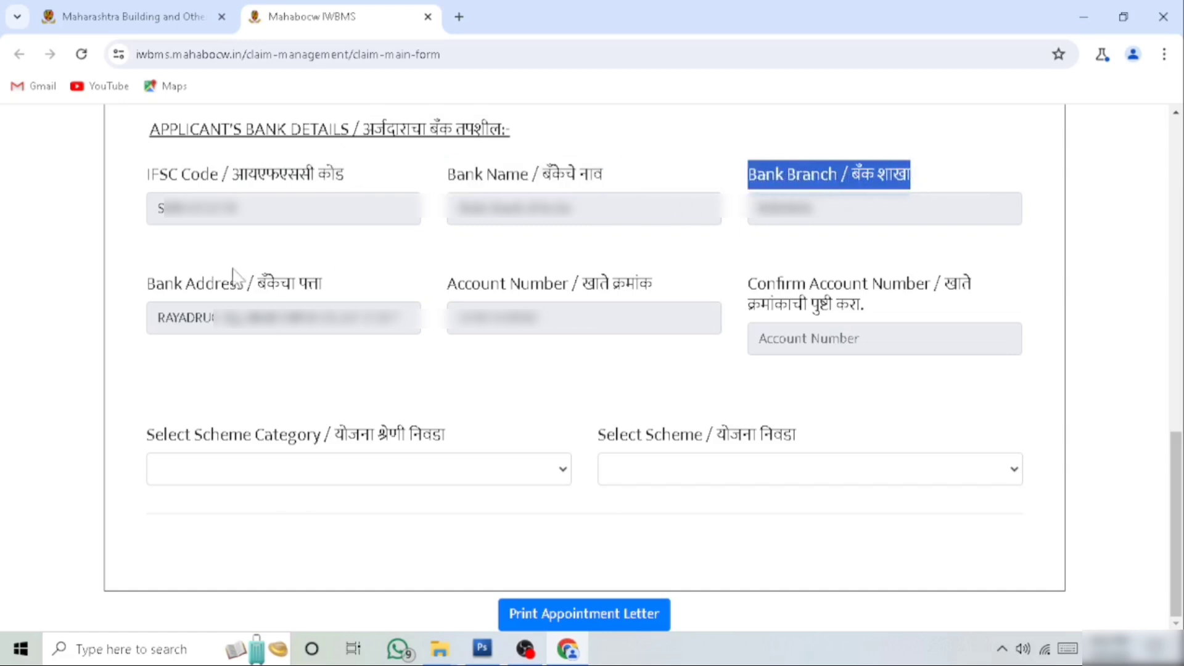
drag(149, 283, 329, 267)
drag(443, 285, 673, 293)
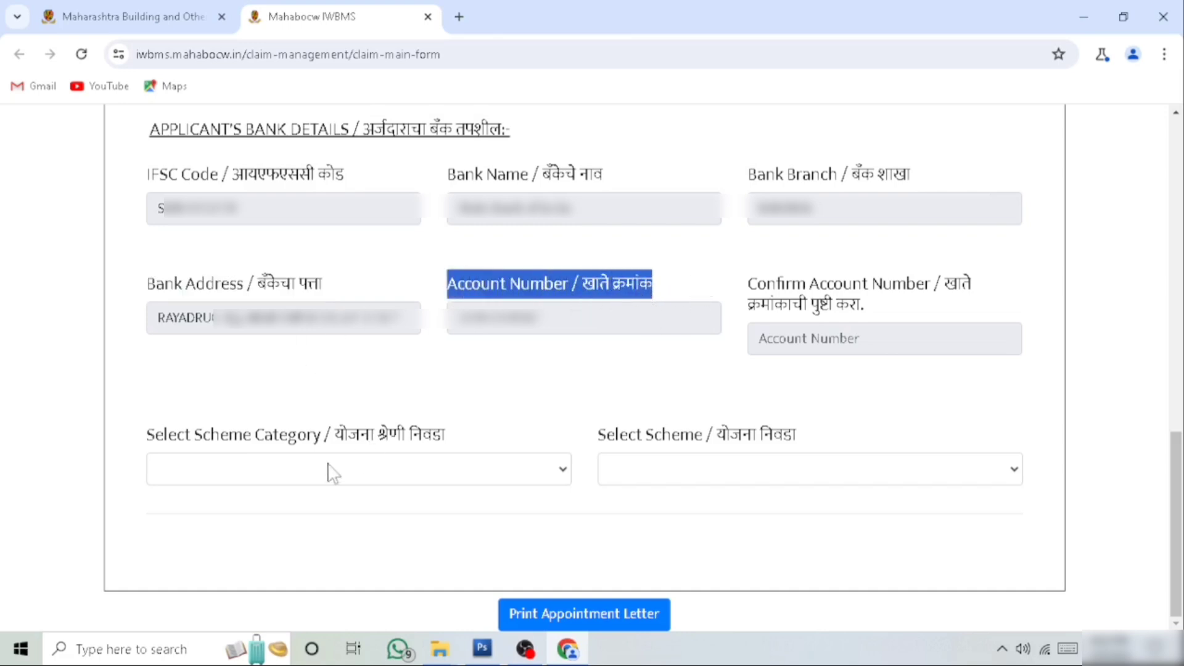
Set the scheme category to Educational Welfare Scheme
drag(147, 439, 449, 435)
click(412, 470)
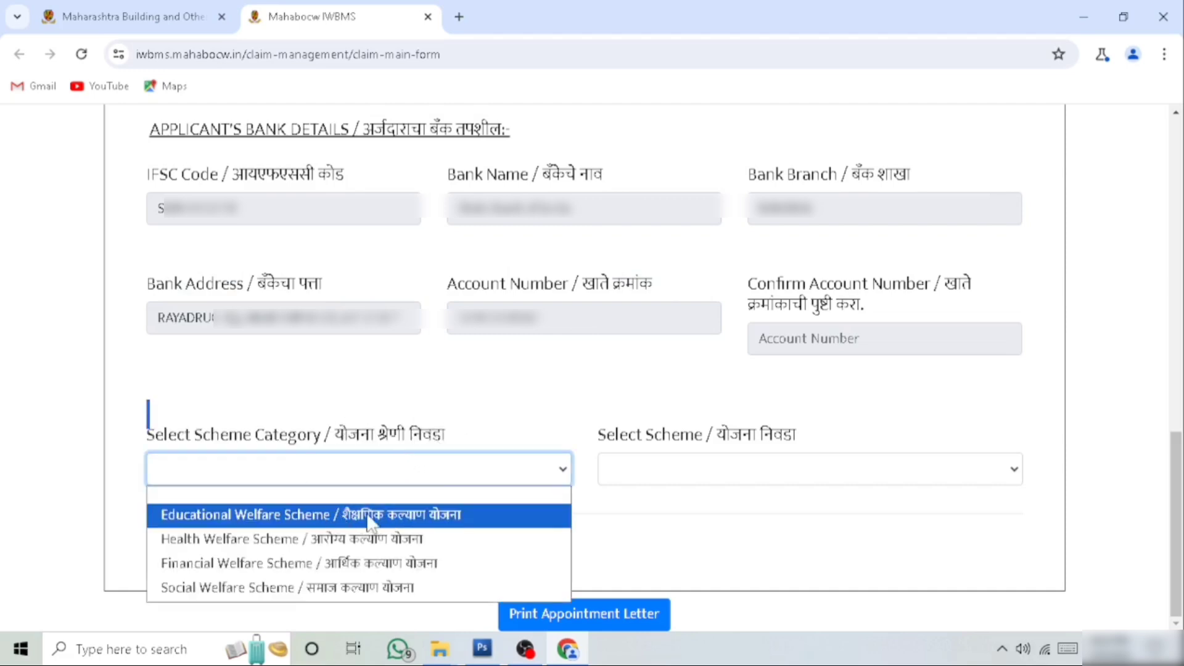
click(383, 518)
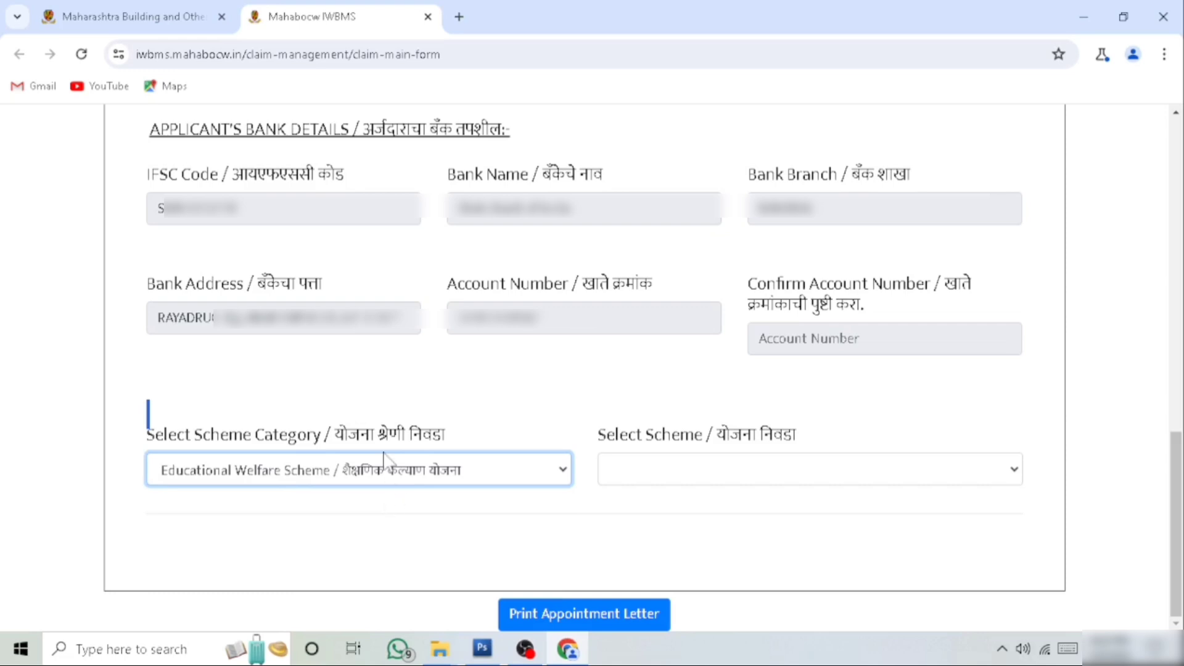
Select scheme E05, educational assistance to the wife/husband or first two children of the registered worker
click(604, 444)
drag(603, 439, 809, 443)
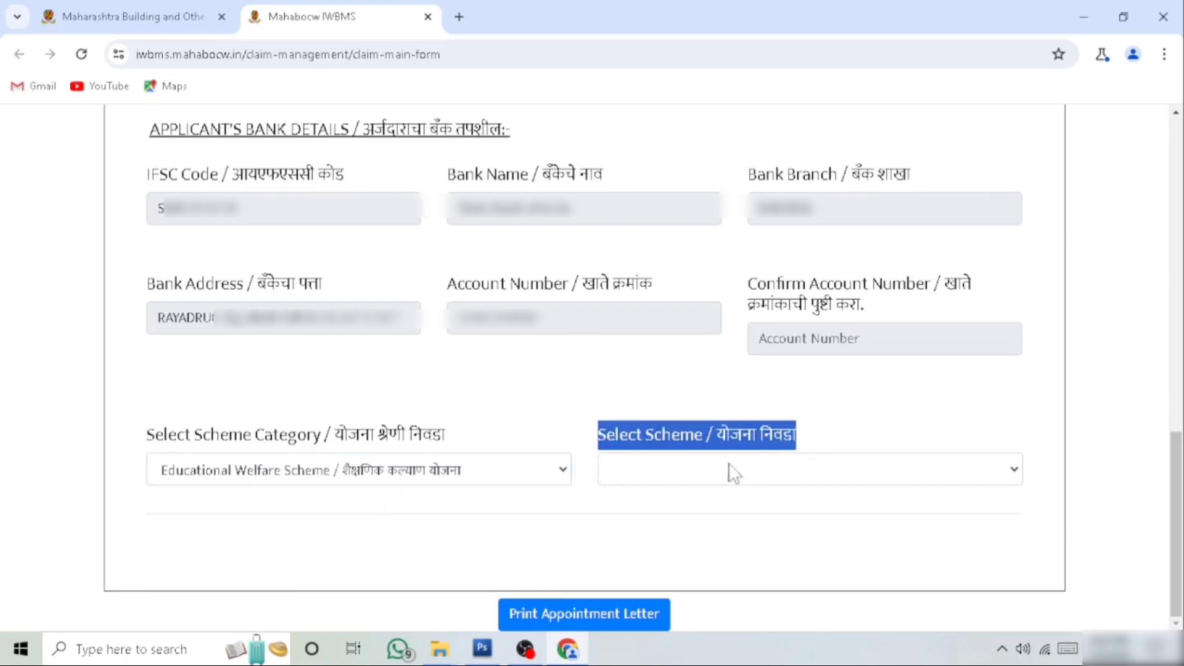
click(712, 474)
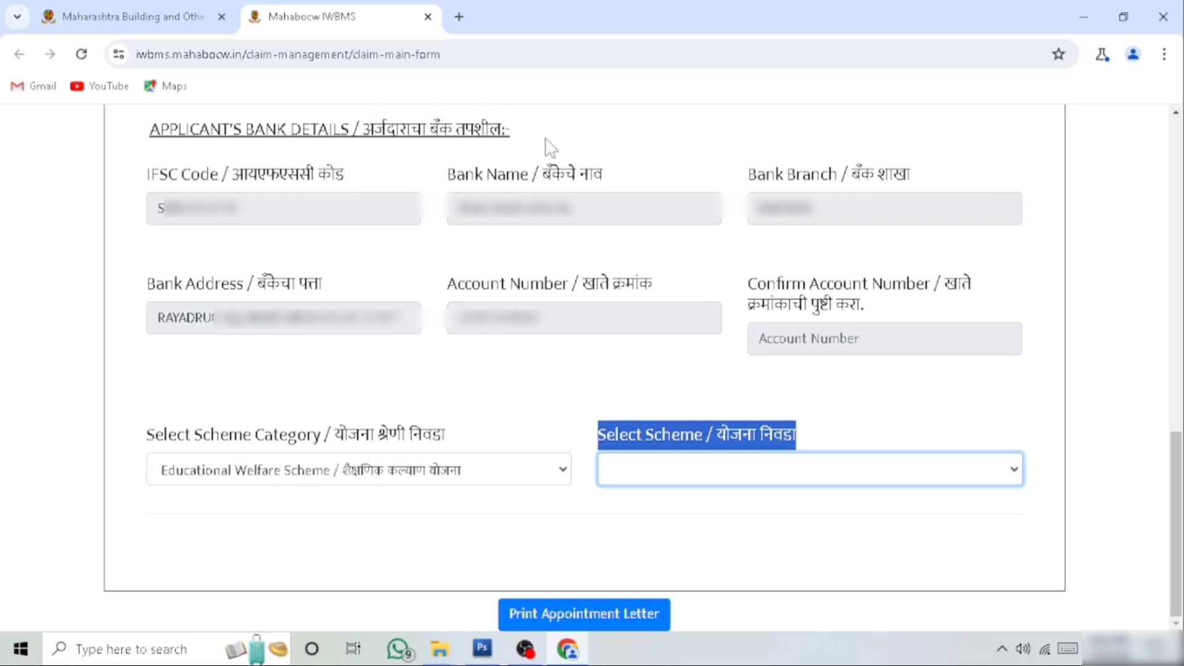
click(699, 470)
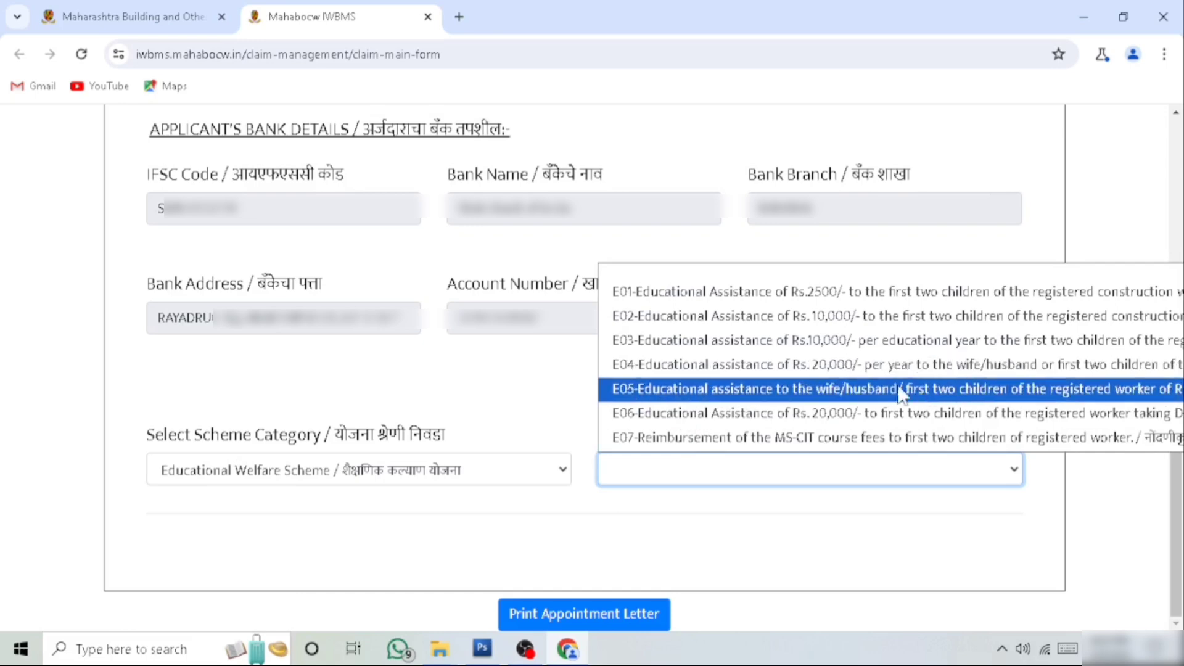
click(881, 389)
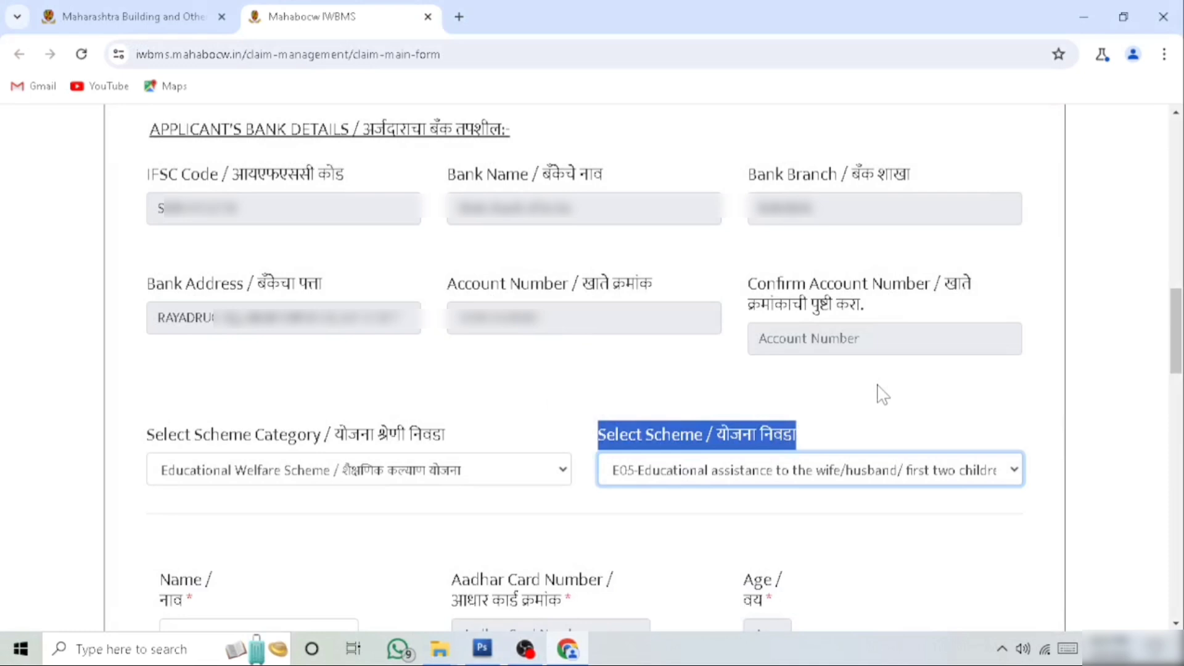
click(884, 395)
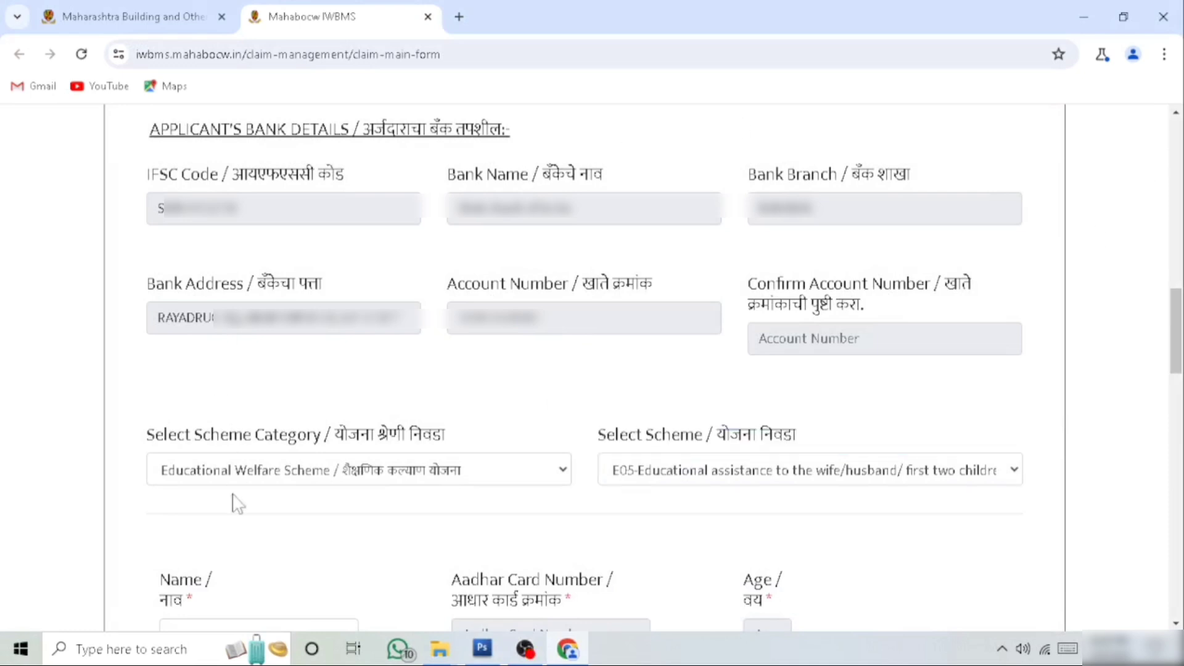
Select the student's name for the scheme and check the filled-in Aadhar card number and age
drag(158, 576, 249, 585)
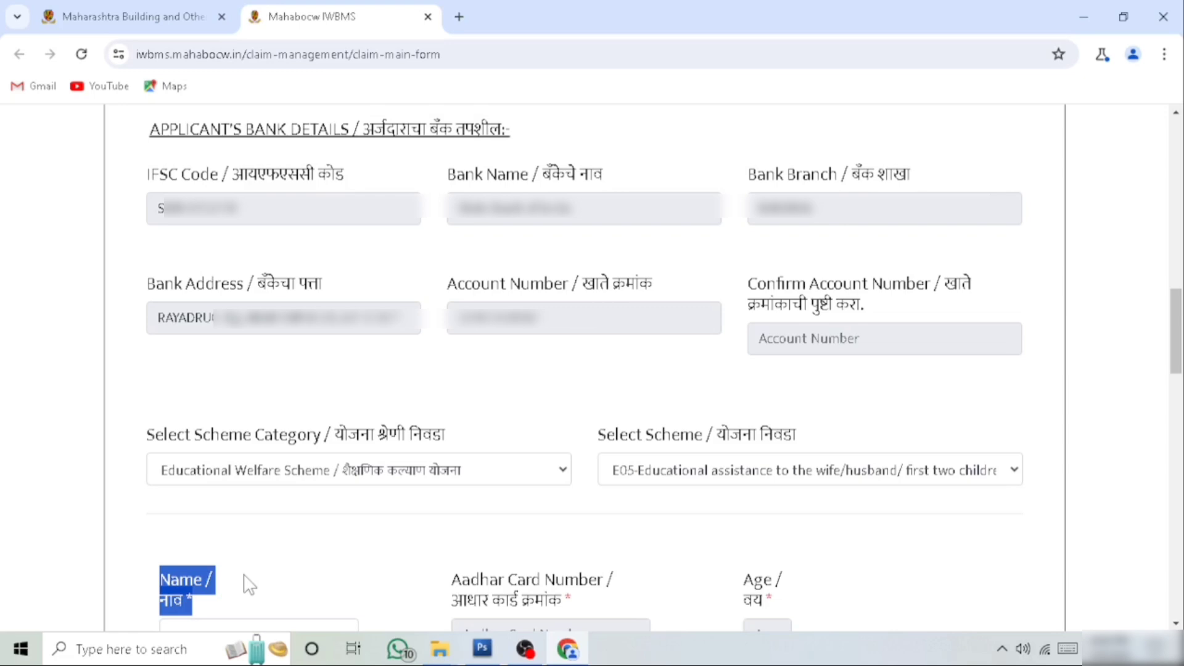
scroll(248, 584, down, 7)
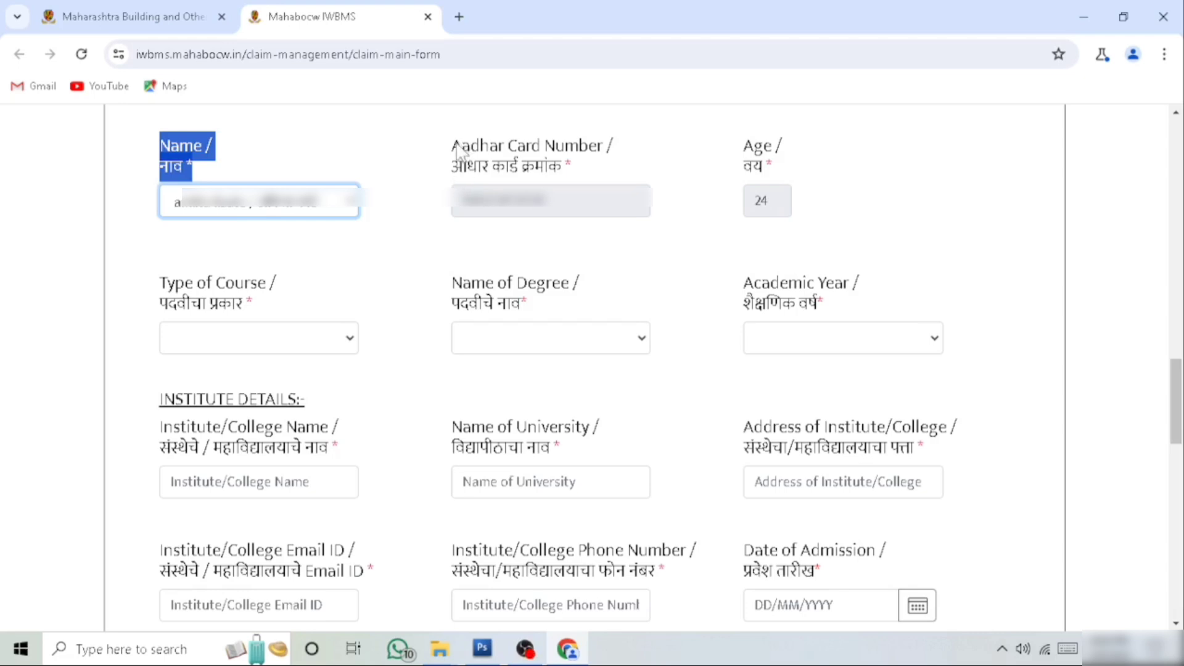
drag(459, 148, 611, 176)
drag(746, 147, 792, 183)
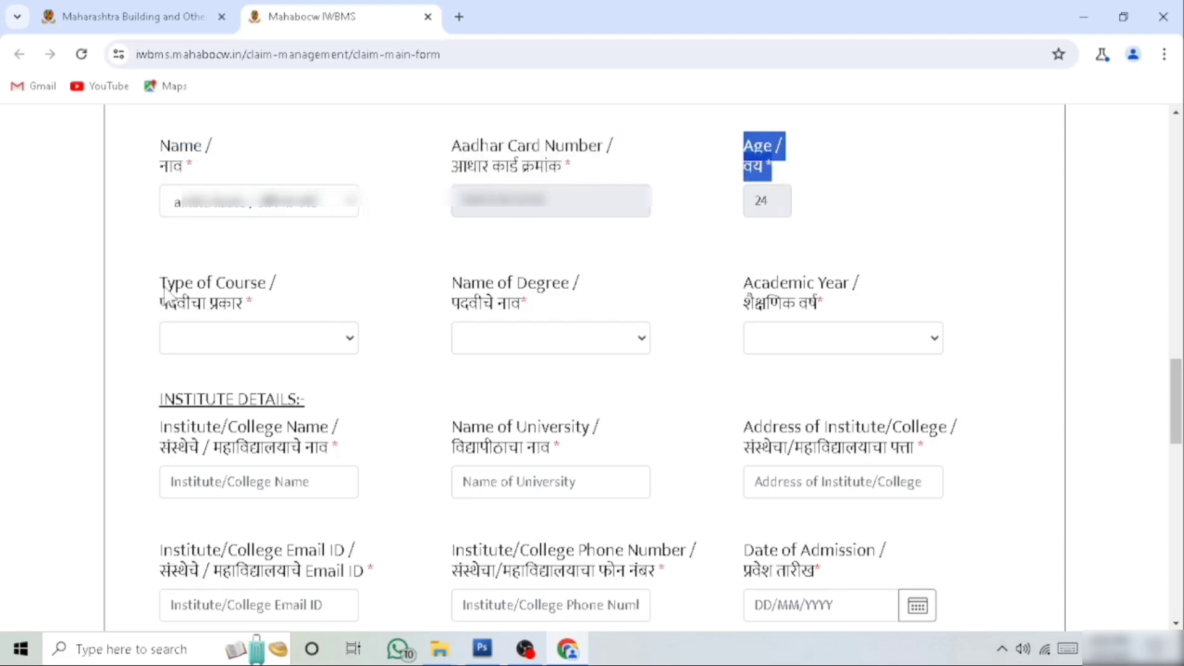
Set the type of course to Engineering Graduate and the degree name to Electronics and Telecommunication Engineering
drag(162, 276, 267, 308)
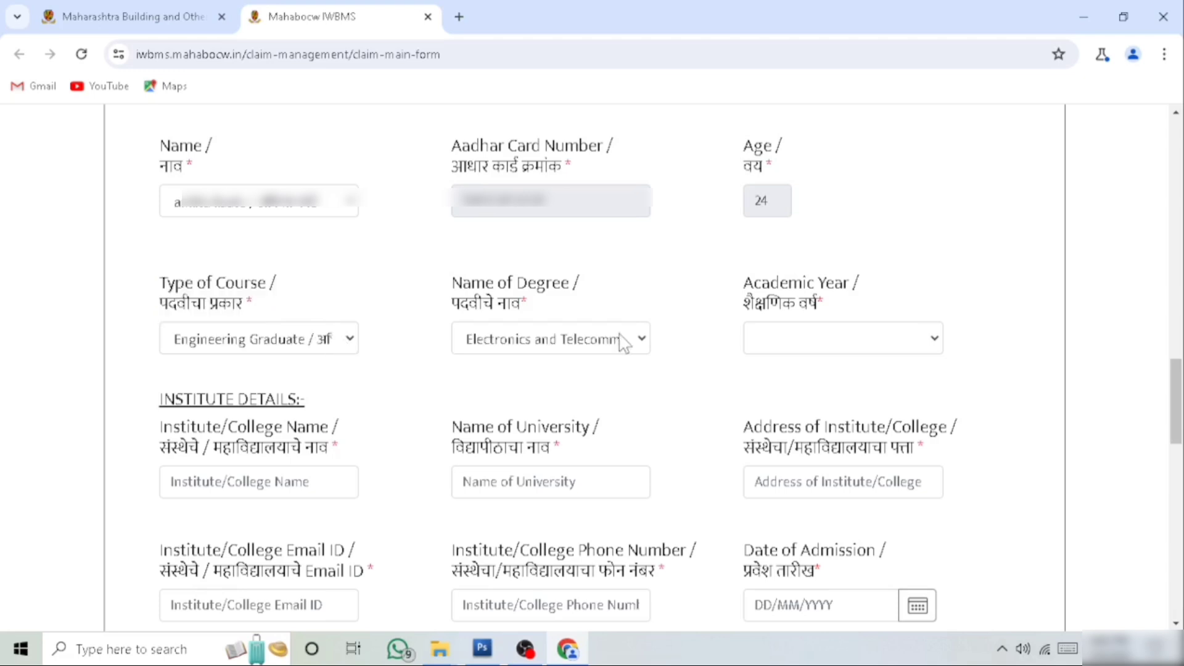
click(624, 343)
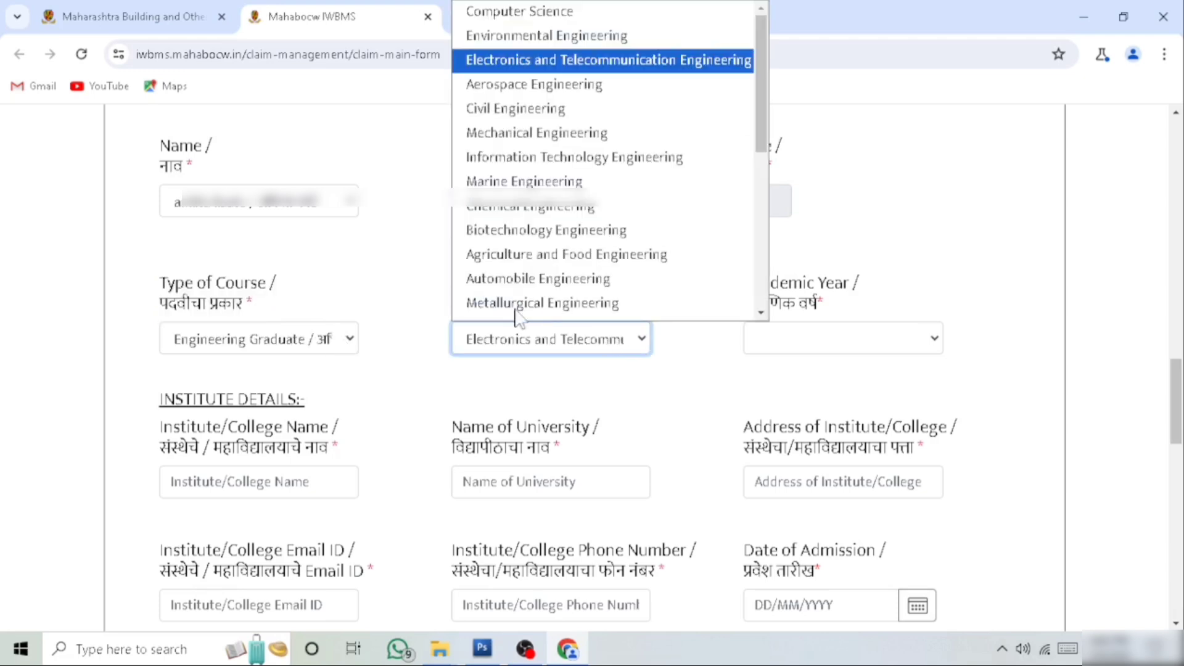
scroll(594, 308, down, 1)
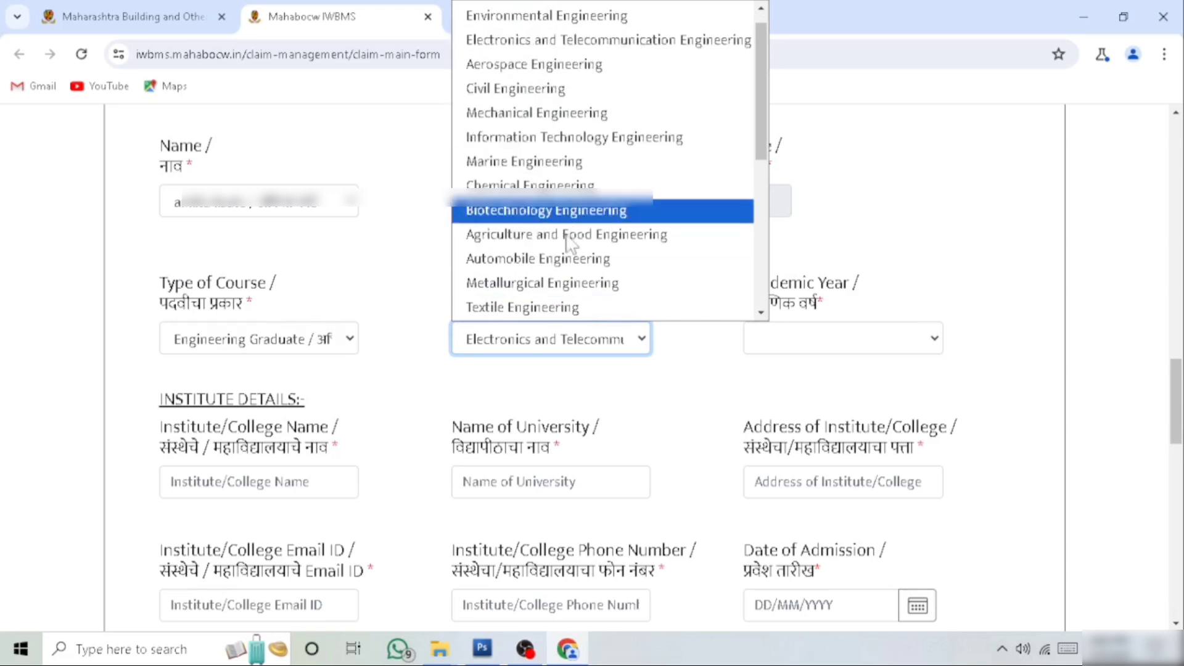
click(589, 52)
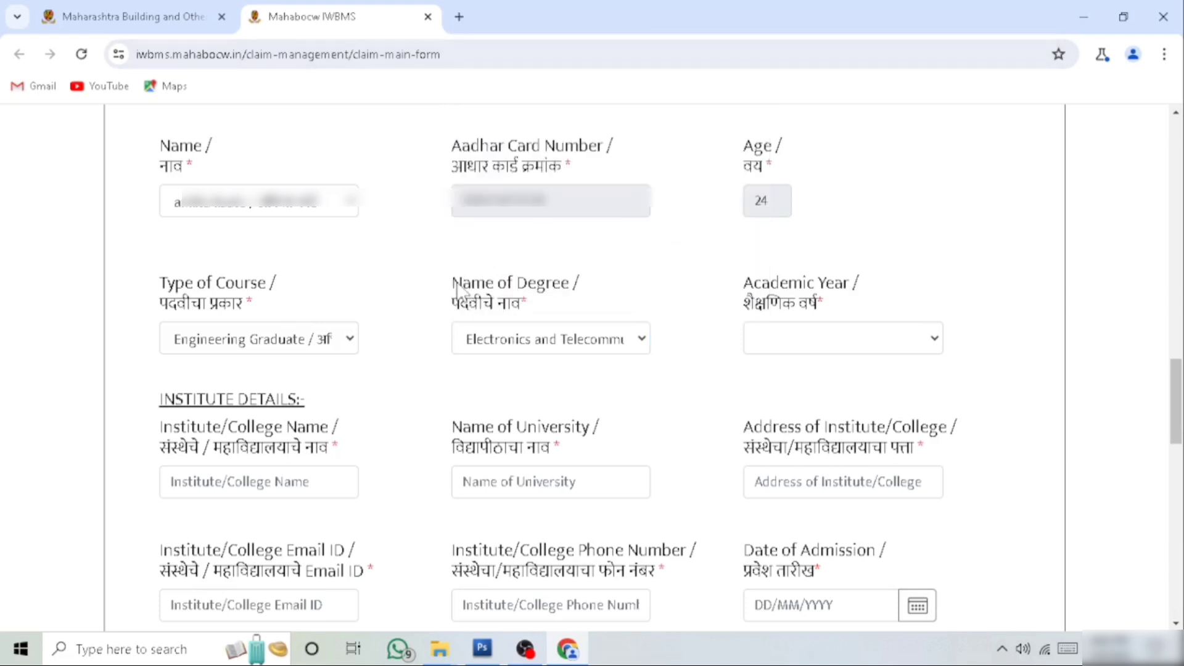
drag(457, 287, 568, 312)
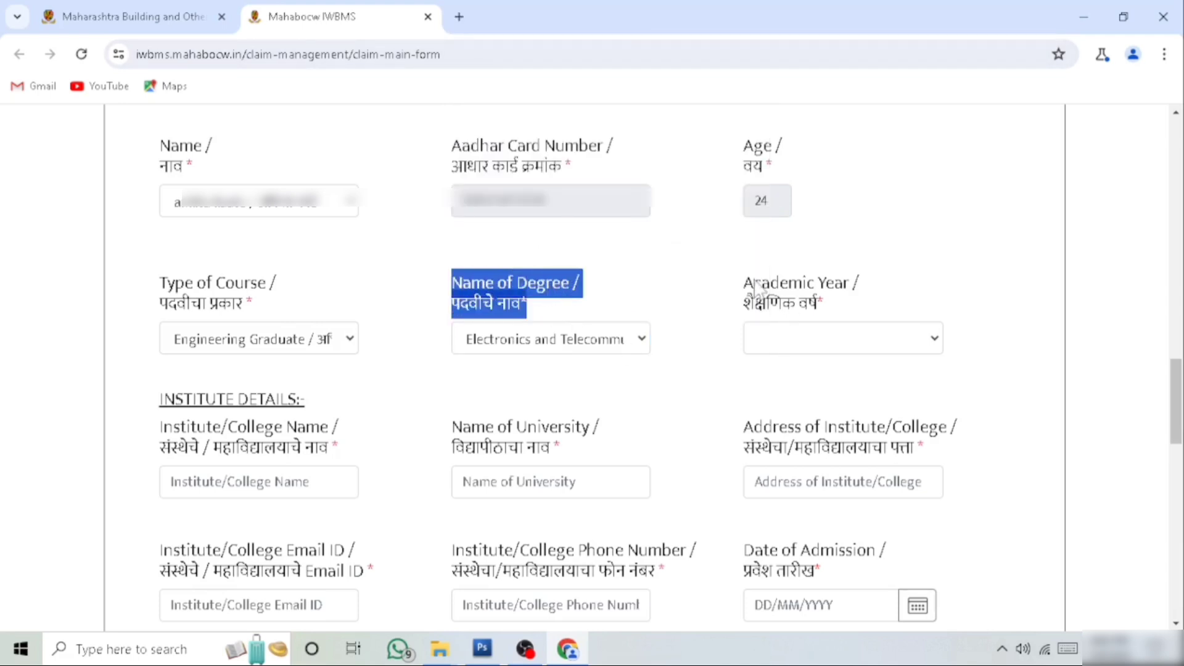
Set the student's academic year to Fourth Year
drag(745, 283, 831, 326)
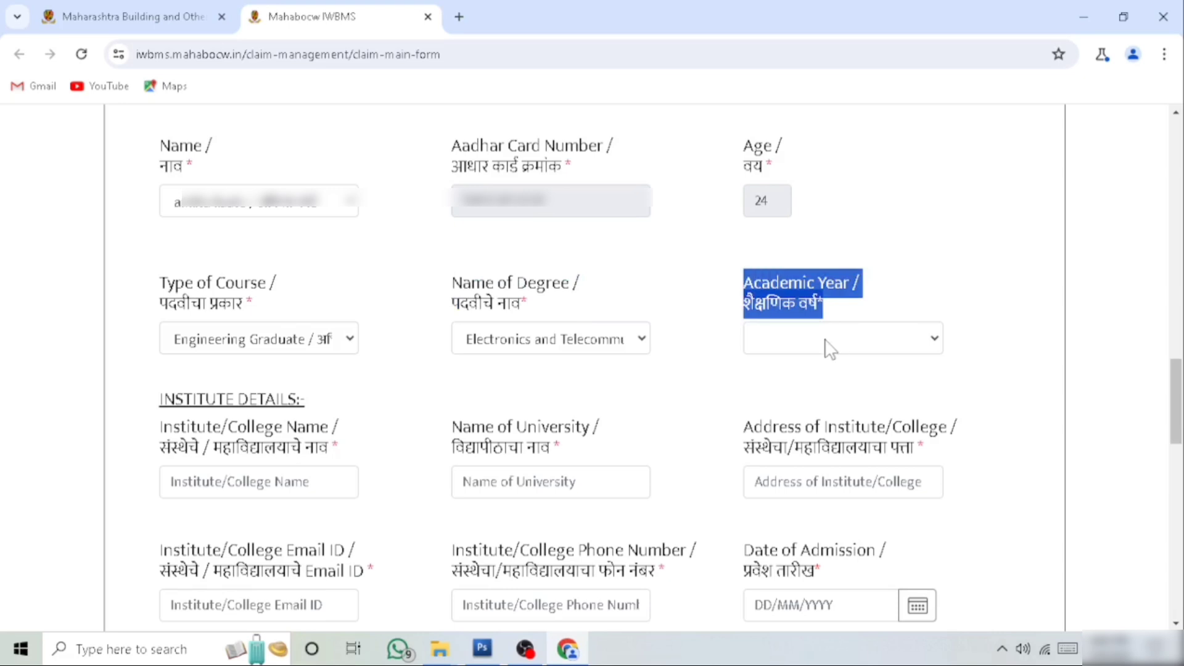
click(826, 345)
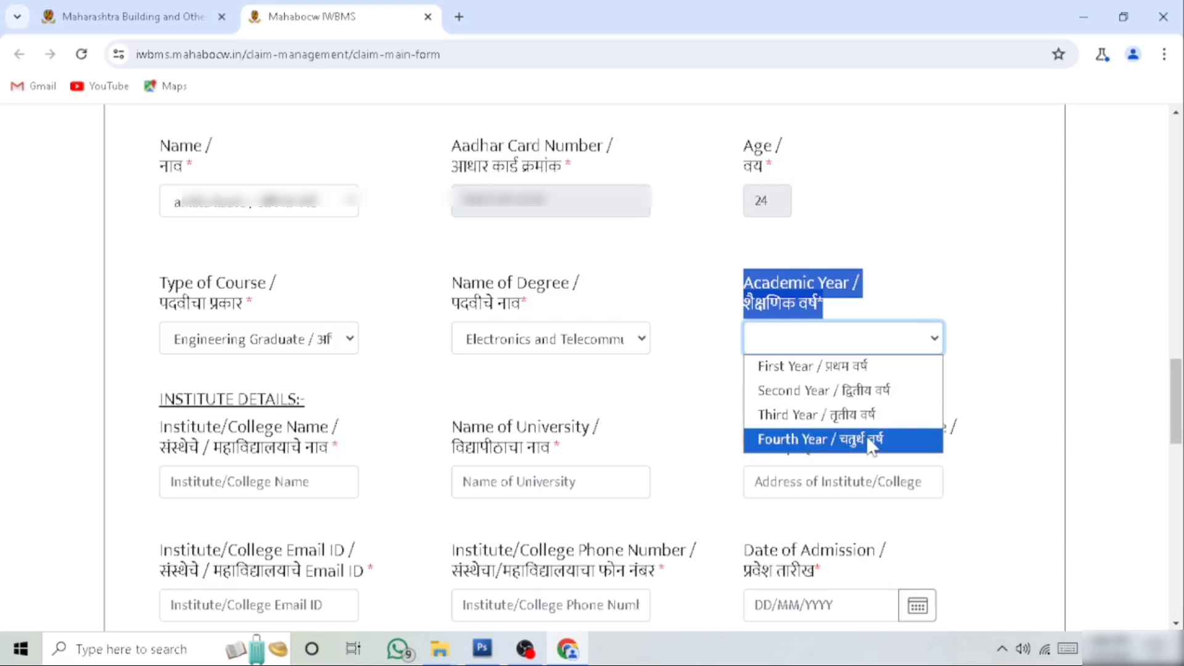
click(853, 442)
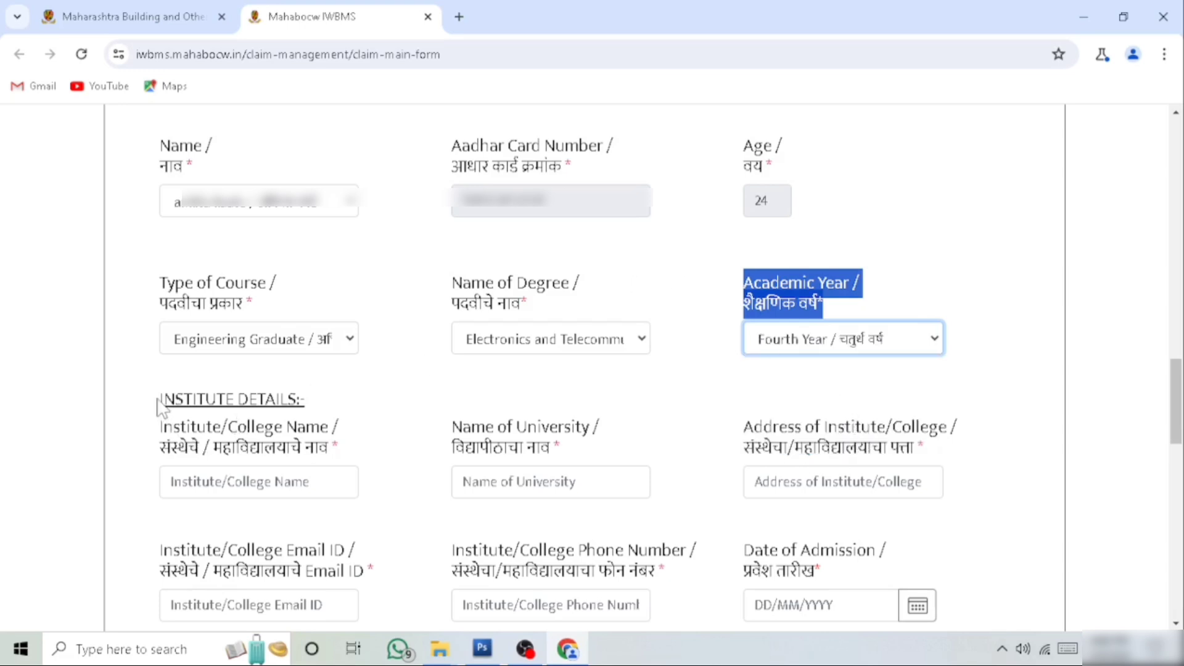
Review the required institute details: college name, university, address, email ID, phone number and date of admission
drag(161, 401, 347, 412)
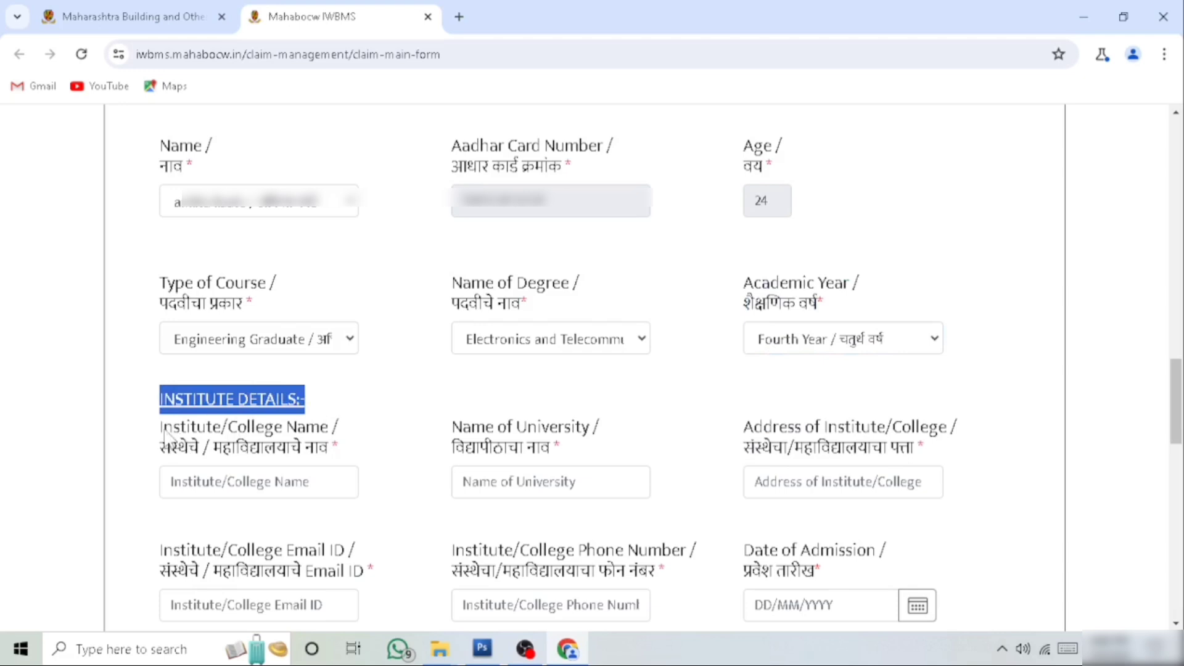
drag(161, 435, 357, 463)
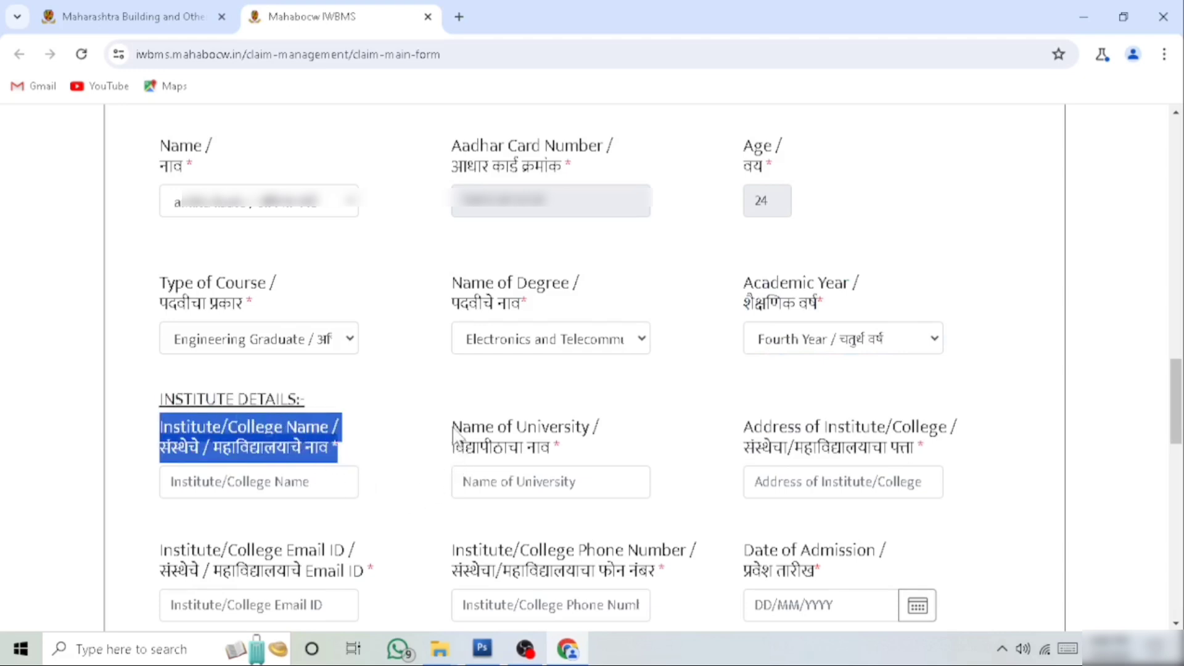
drag(452, 426, 567, 453)
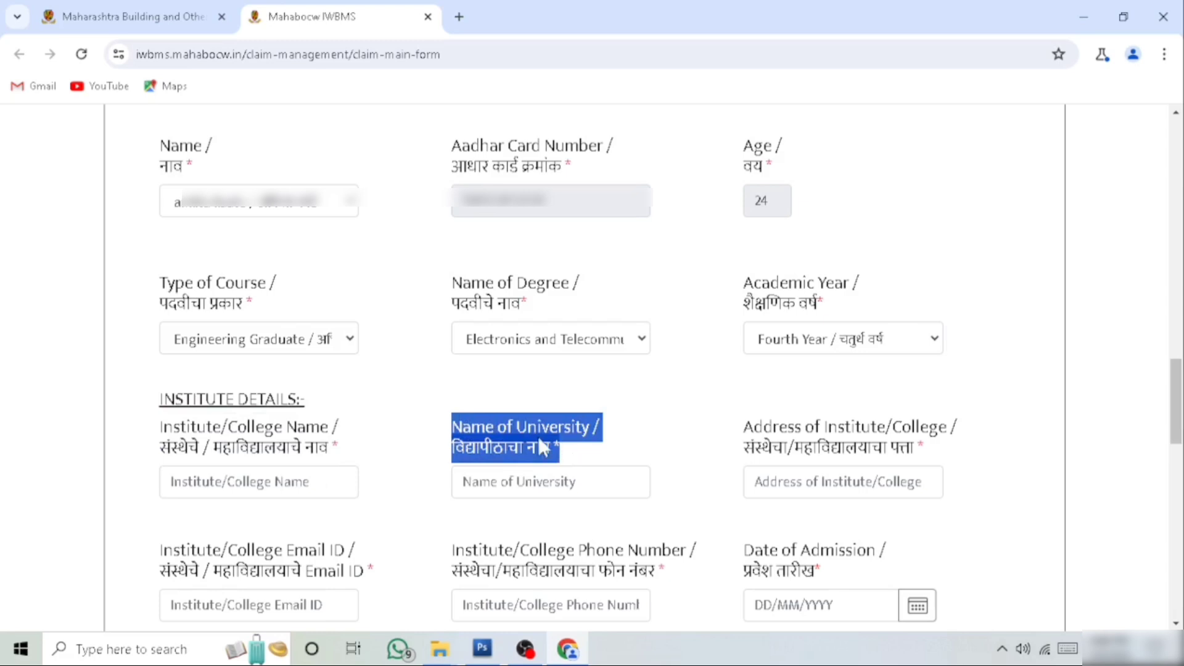
drag(827, 461, 940, 455)
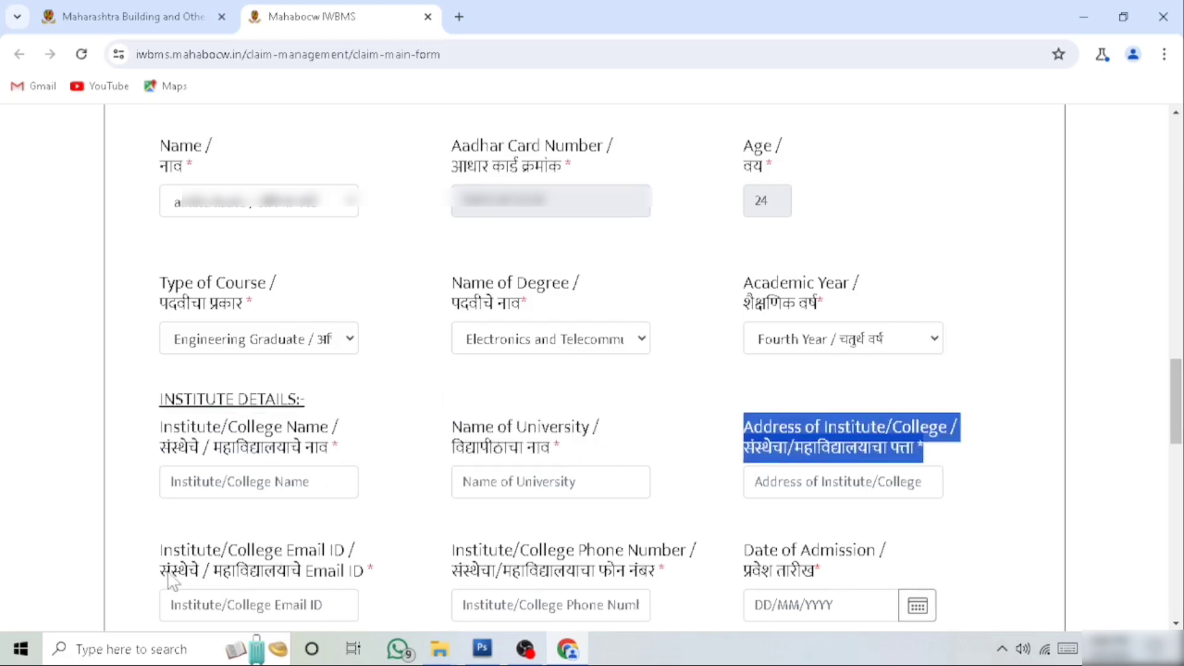
drag(164, 549, 423, 595)
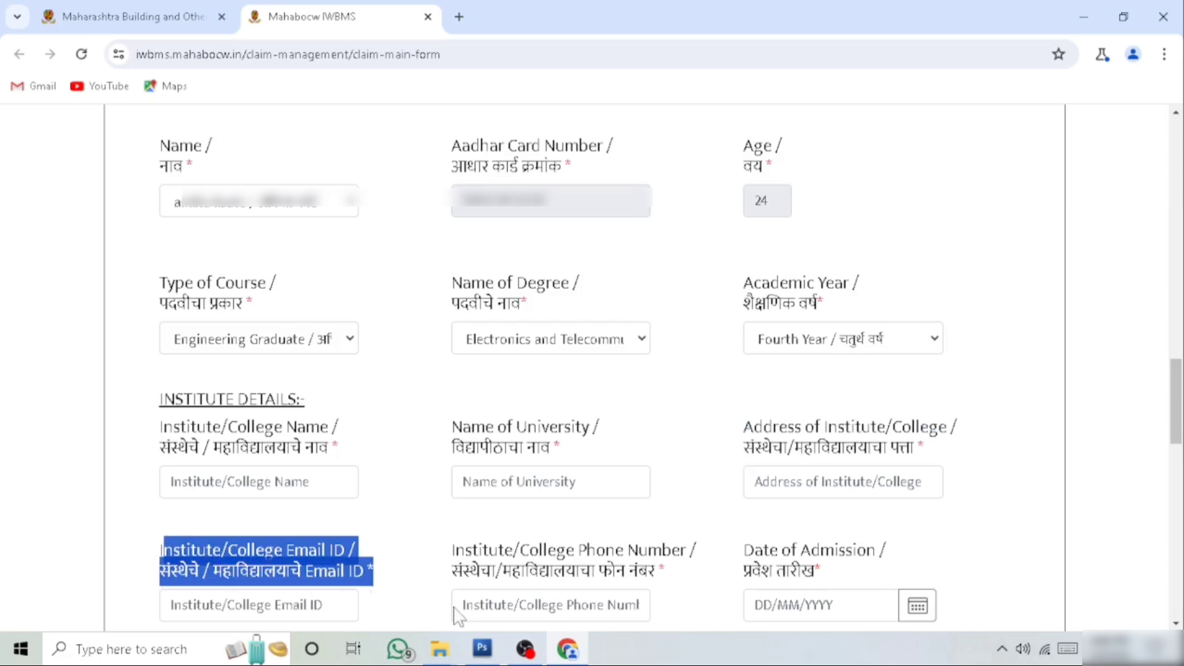
drag(457, 550, 650, 587)
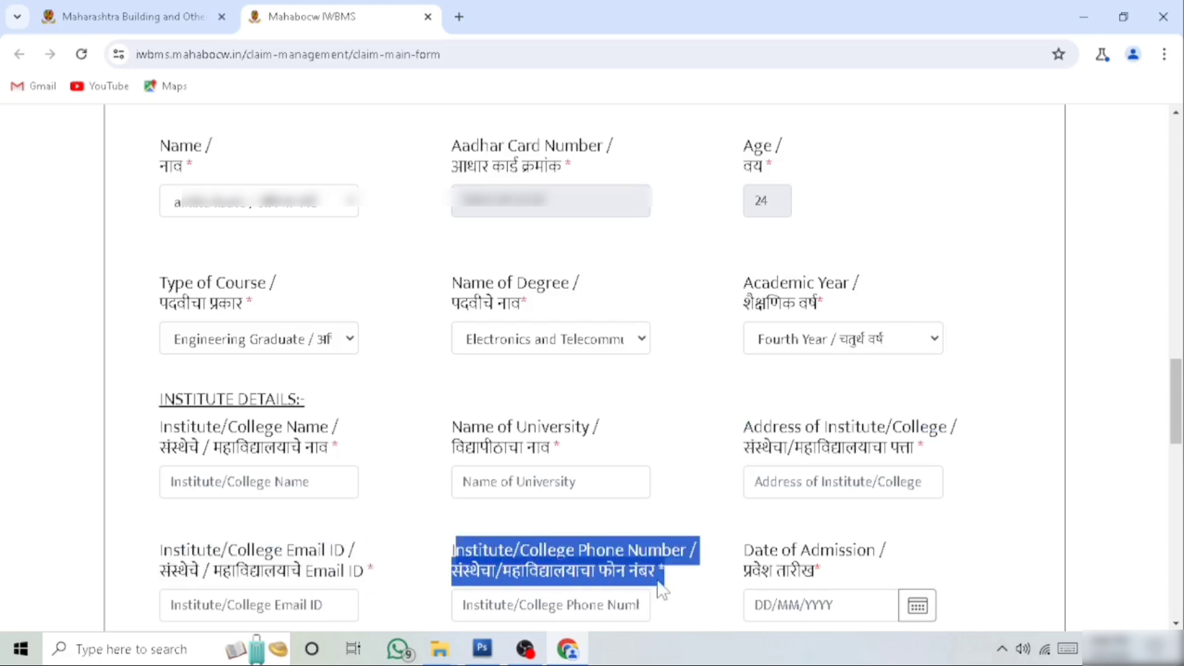
click(745, 553)
drag(745, 553, 839, 583)
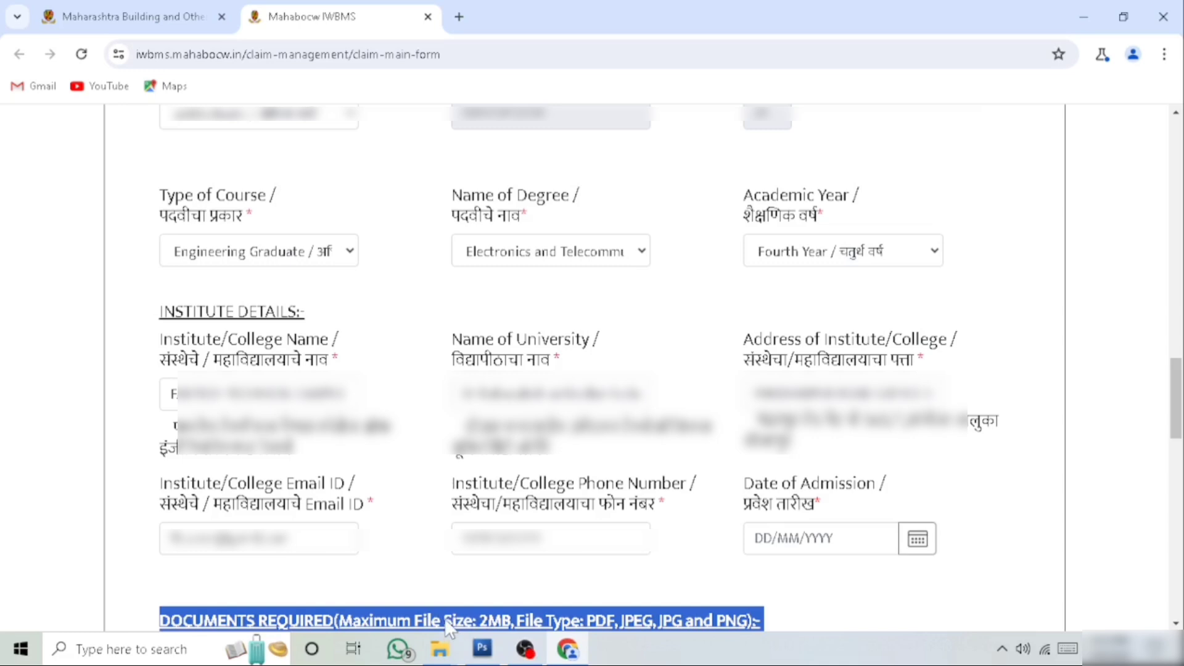
Upload the file bonafaid as the bonafide certificate of the current academic year
scroll(595, 489, down, 6)
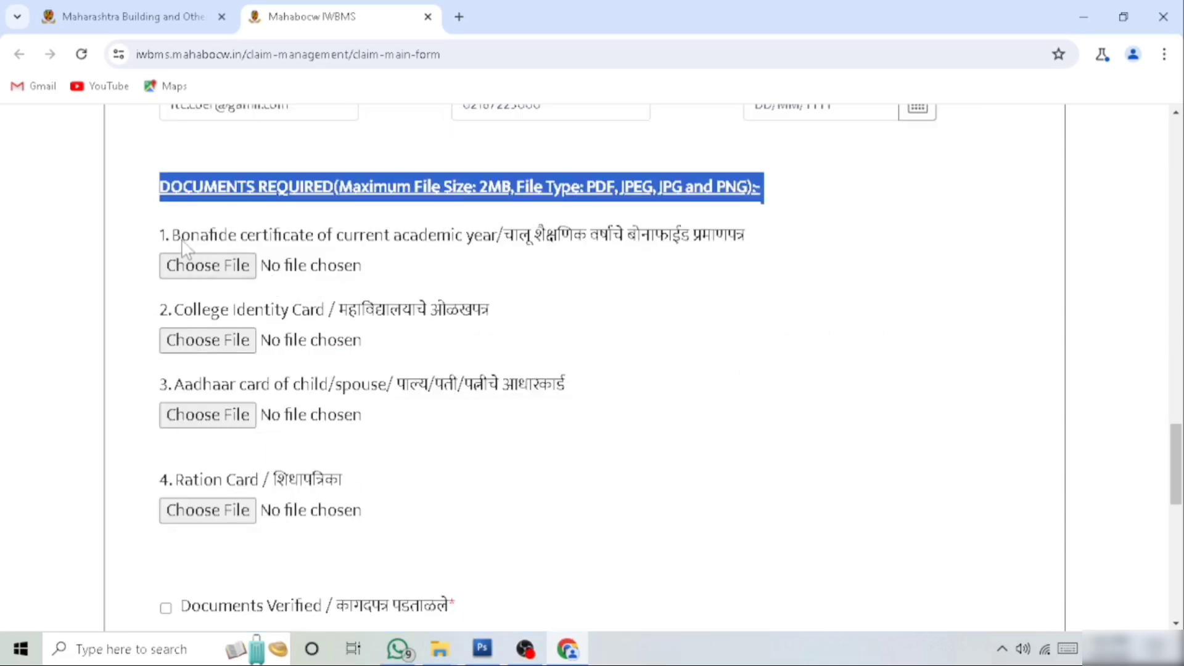
drag(173, 239, 756, 246)
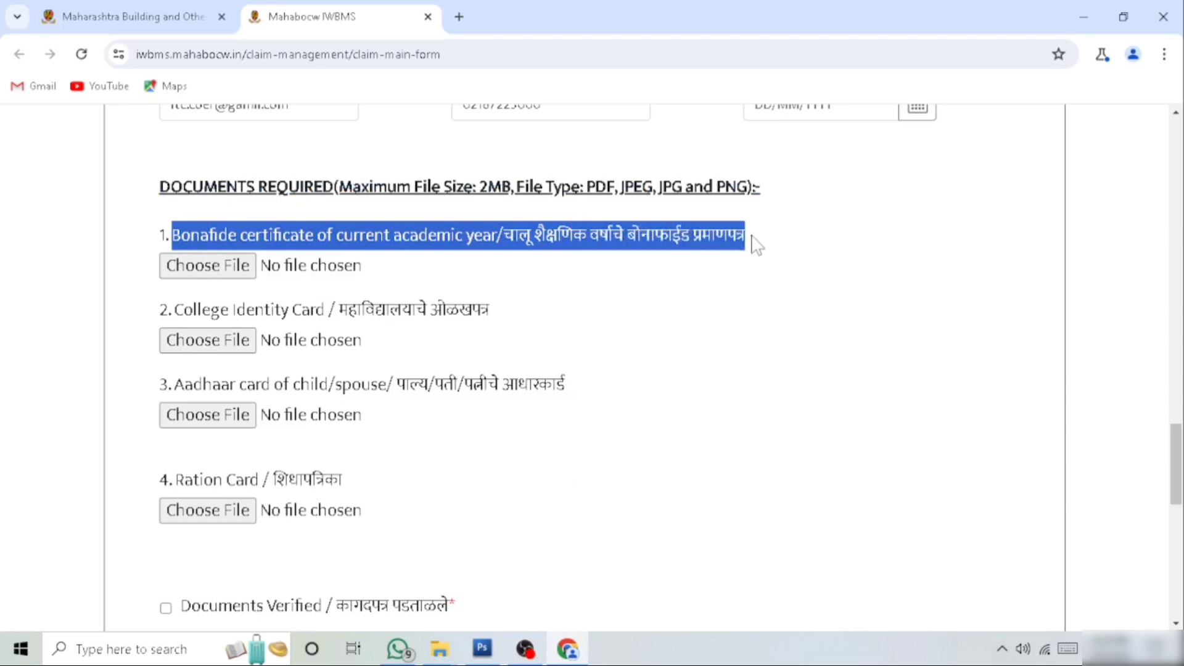
click(235, 277)
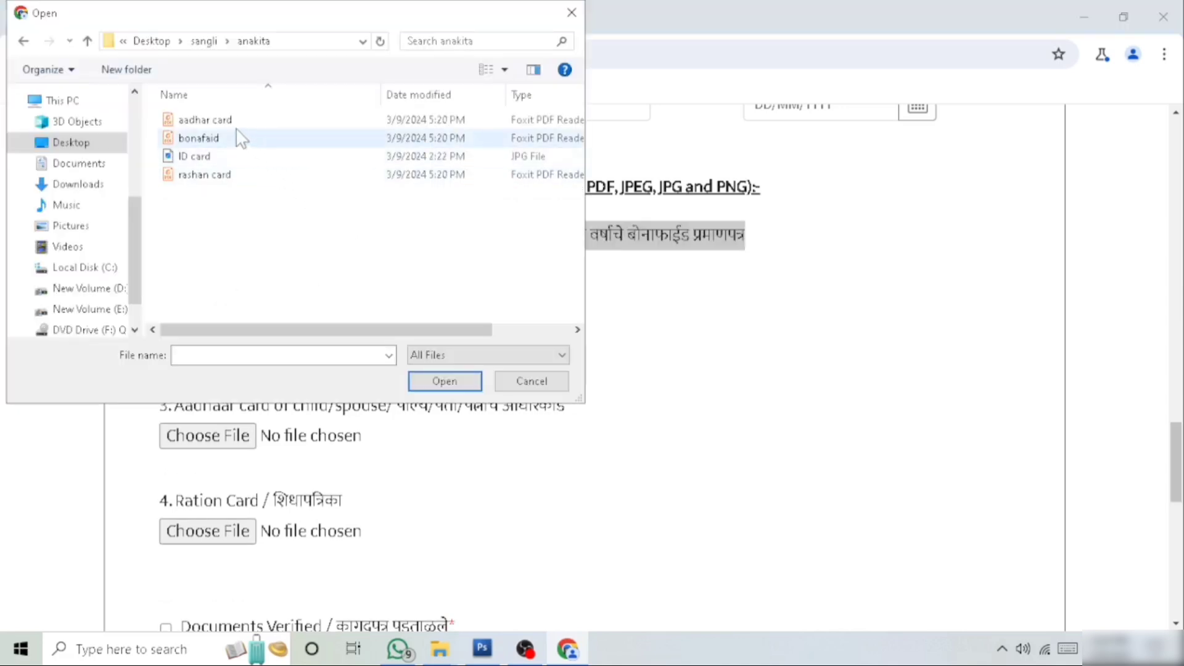
click(226, 138)
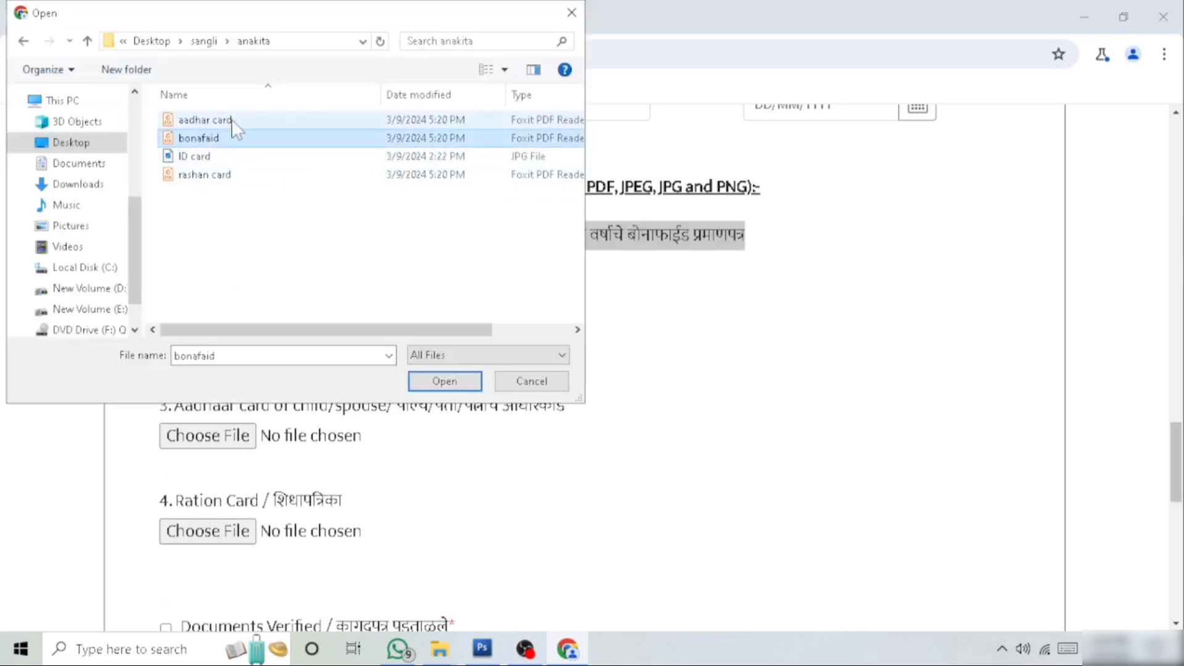
click(445, 383)
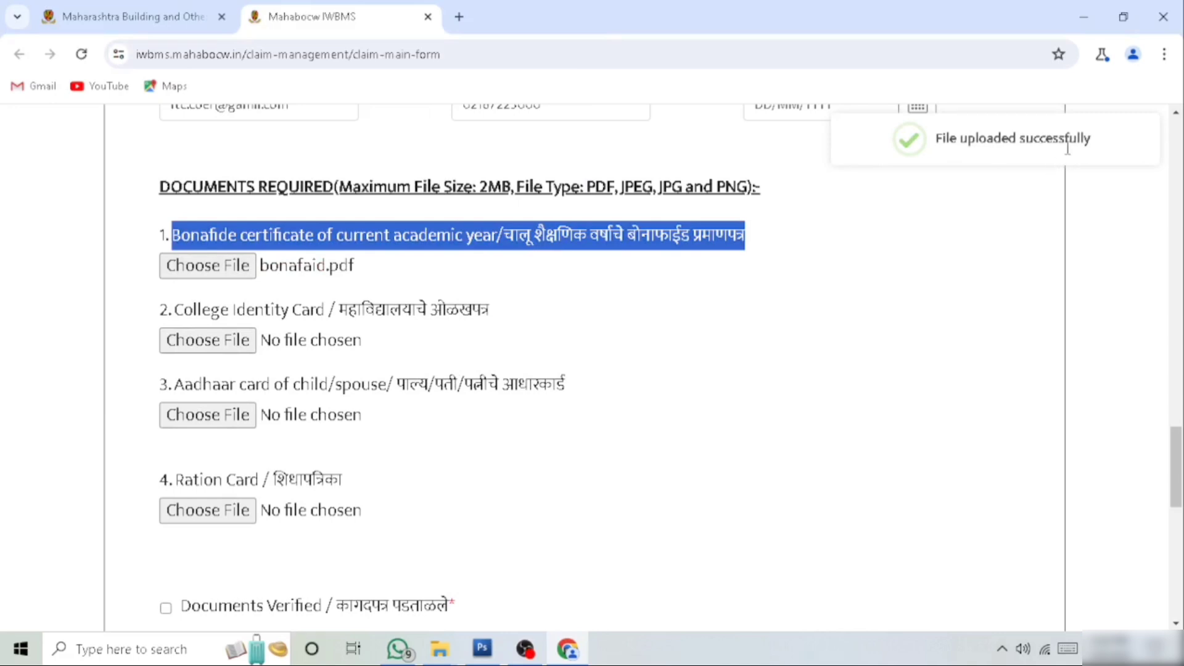
Upload the JPG file ID card as the college identity card
click(188, 318)
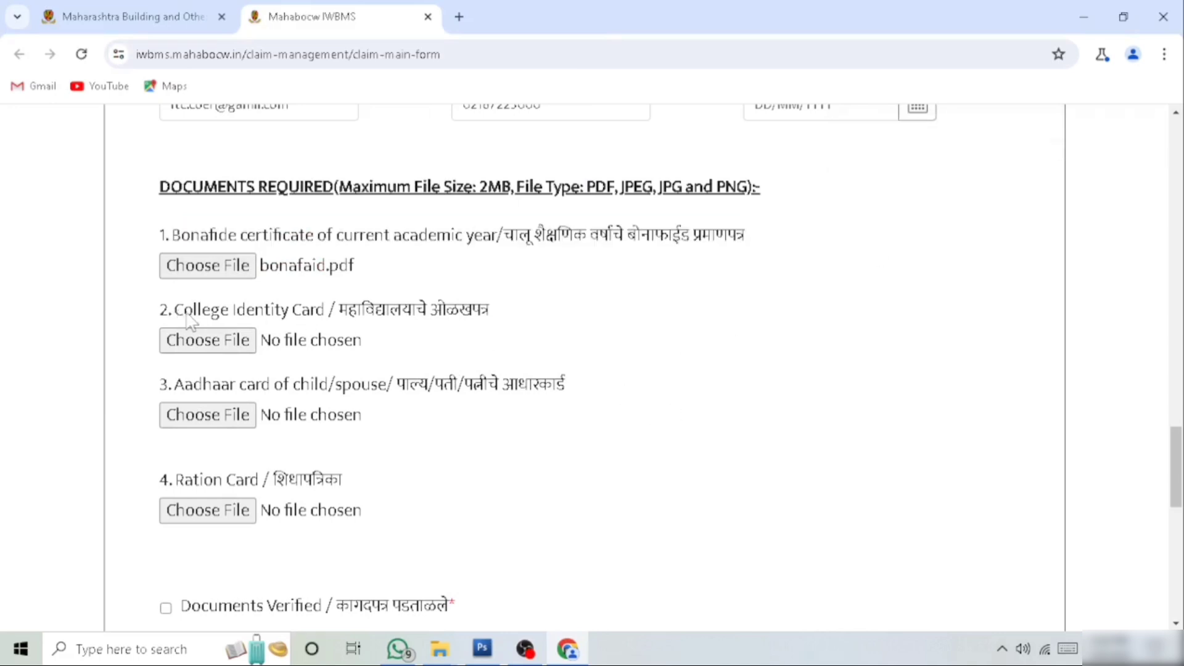
drag(185, 314, 492, 312)
click(250, 343)
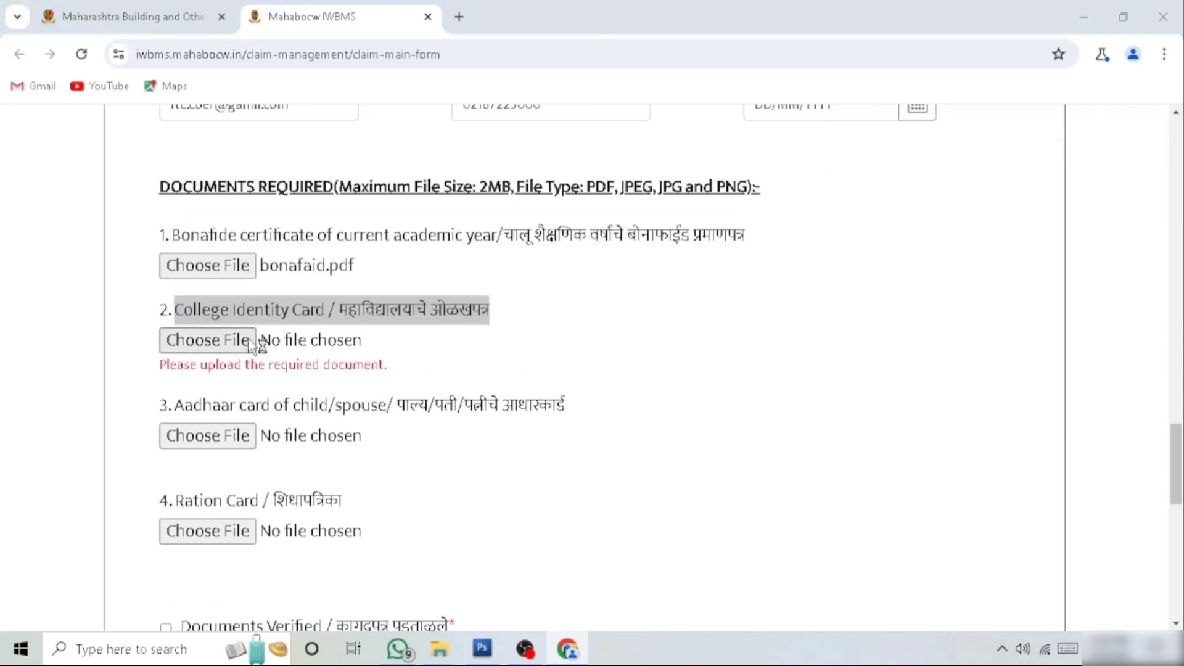
click(217, 157)
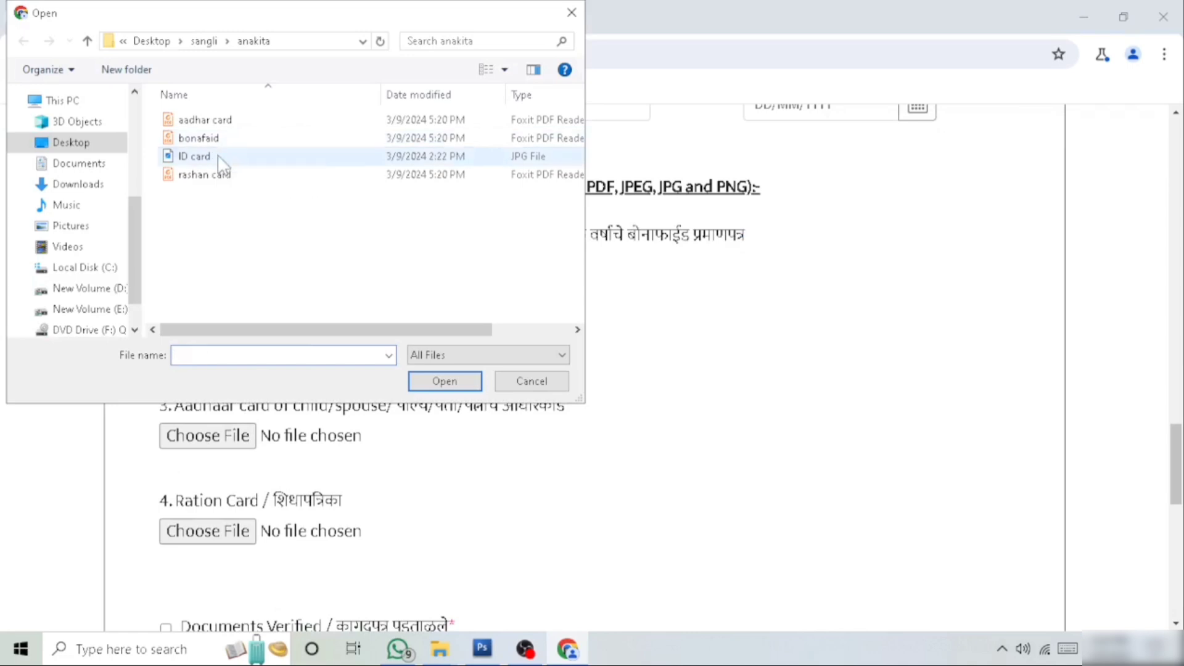
click(439, 380)
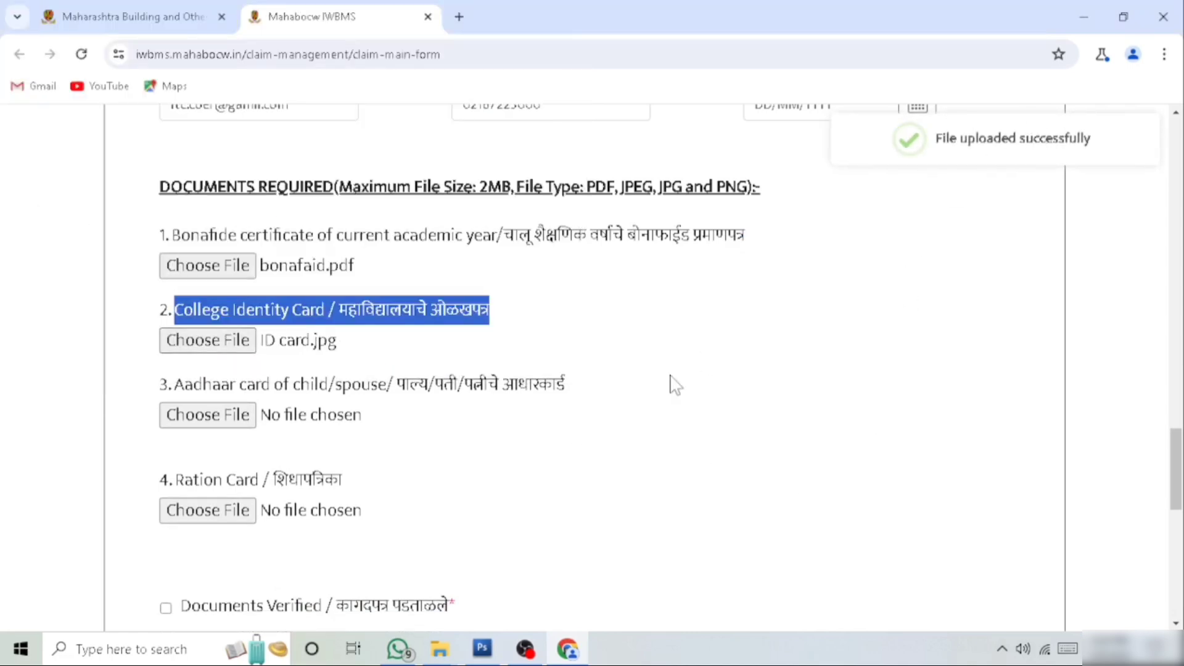
Upload the file aadhar card as the Aadhaar card of the child or spouse
drag(176, 386, 577, 398)
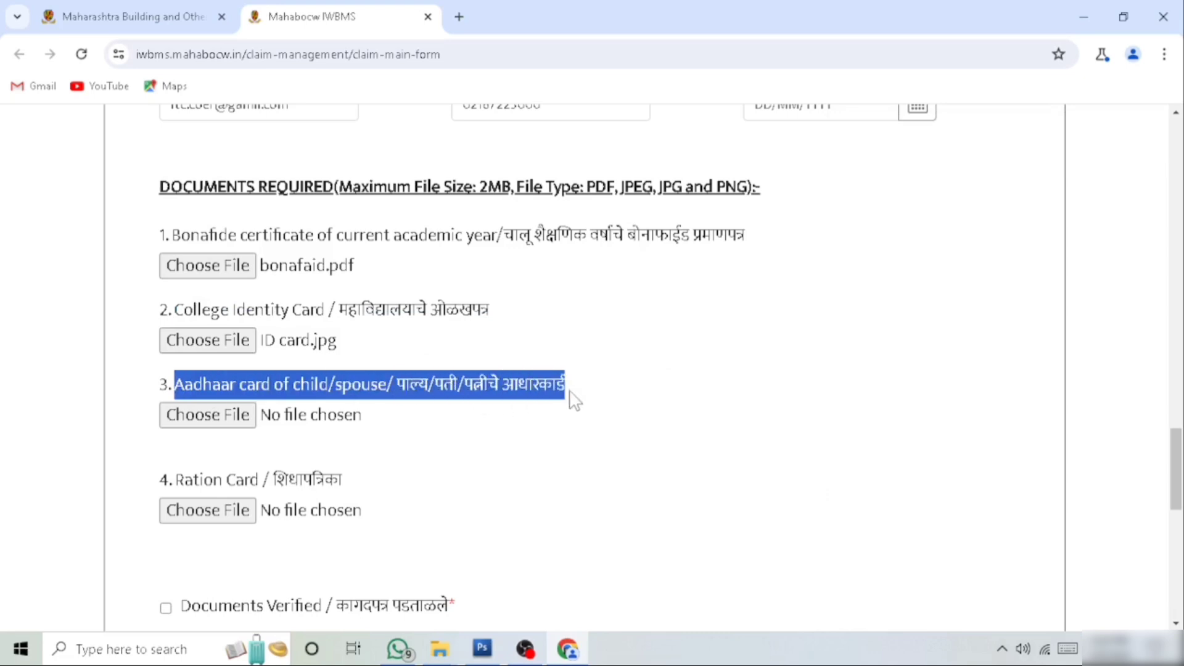
click(239, 415)
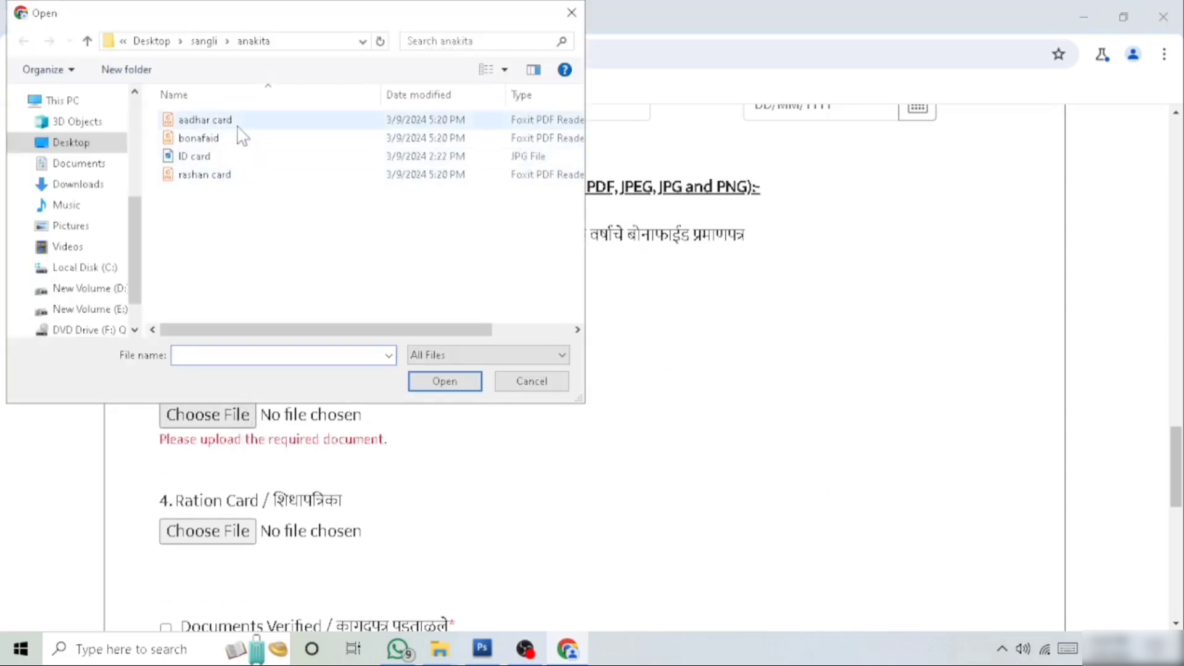
click(240, 123)
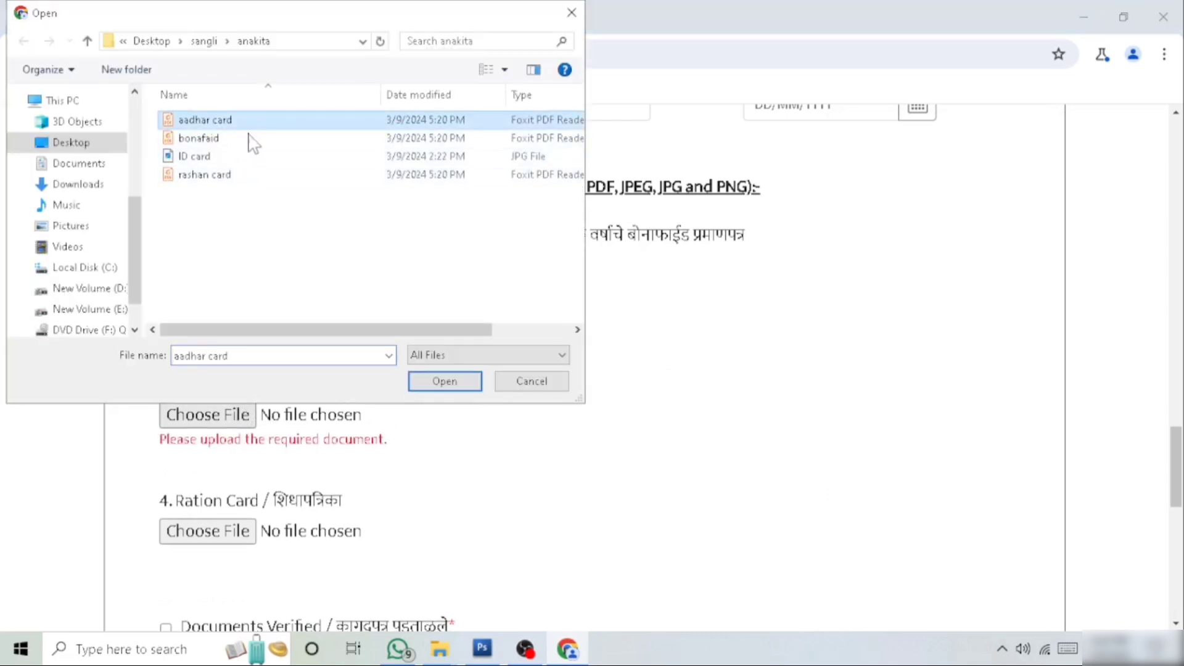
click(430, 380)
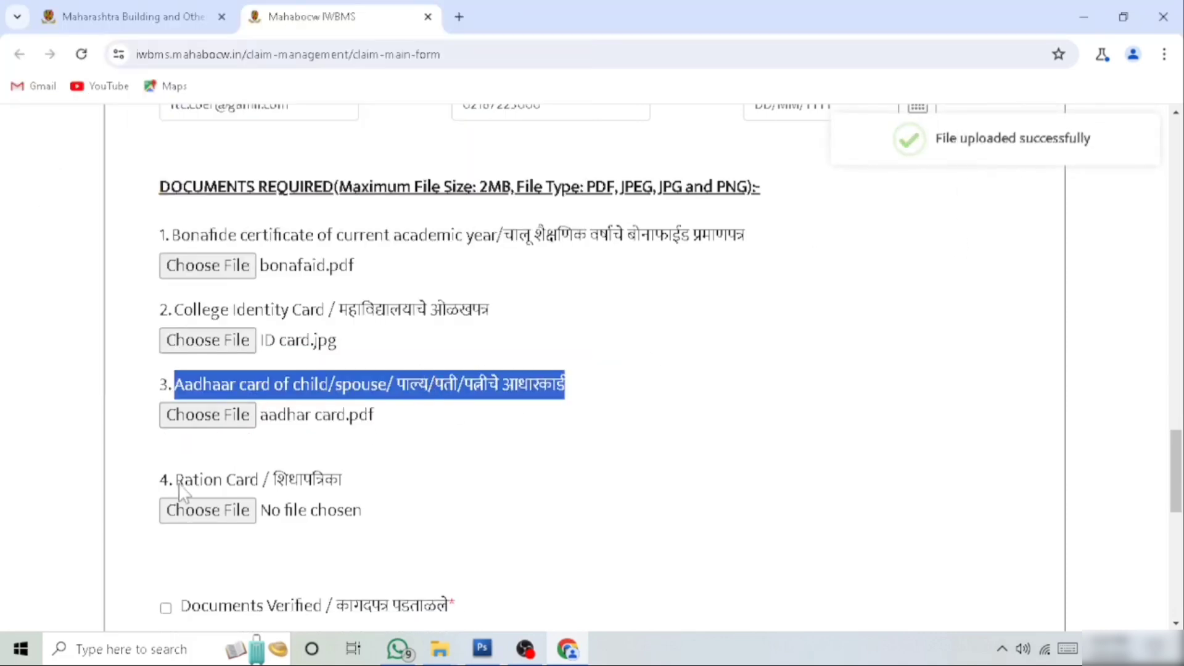
Upload the file rashan card as the ration card document
drag(178, 486, 378, 498)
click(202, 517)
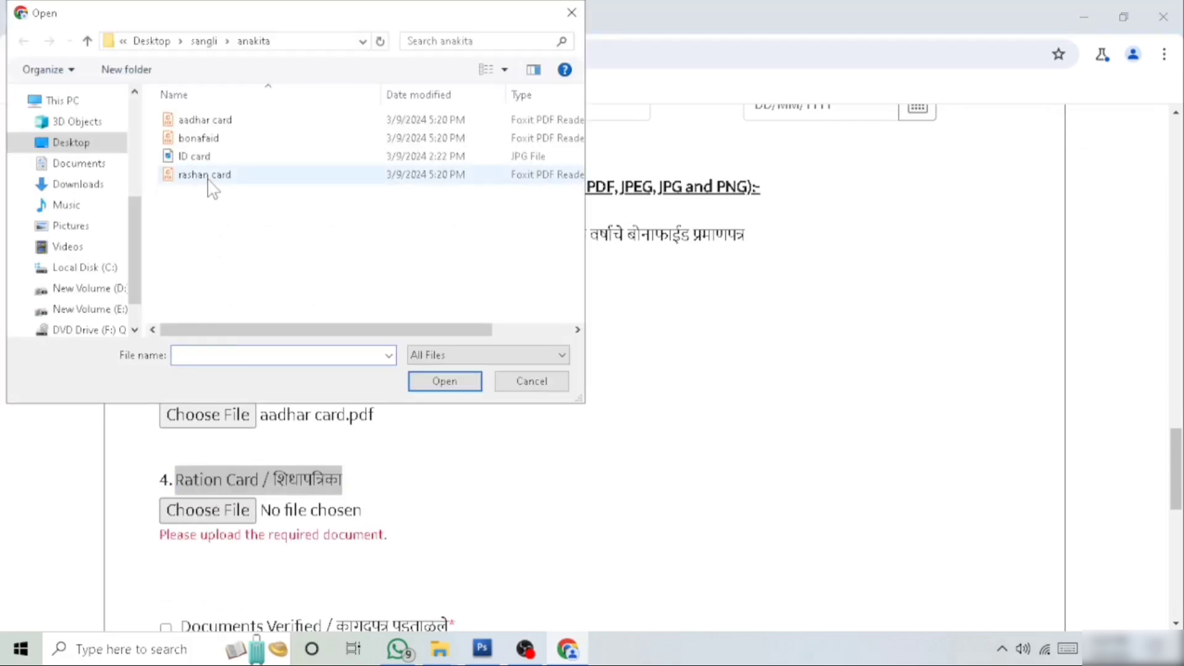
click(205, 175)
click(444, 382)
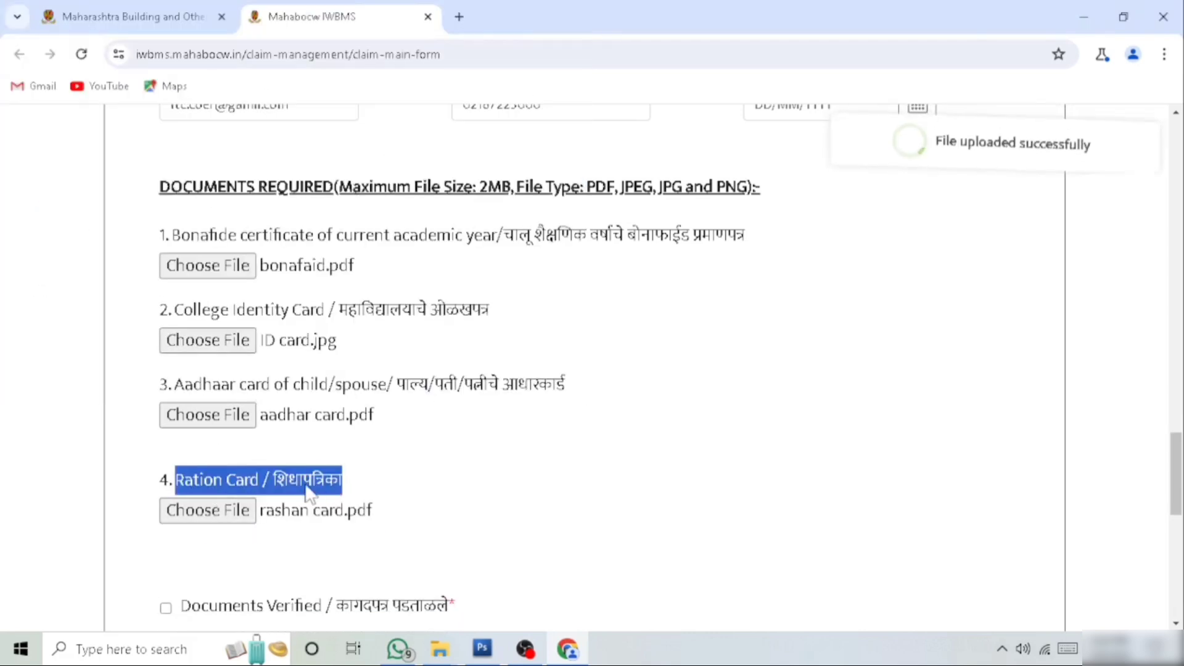
Mark the uploaded documents as verified and confirm the verification
scroll(306, 485, down, 1)
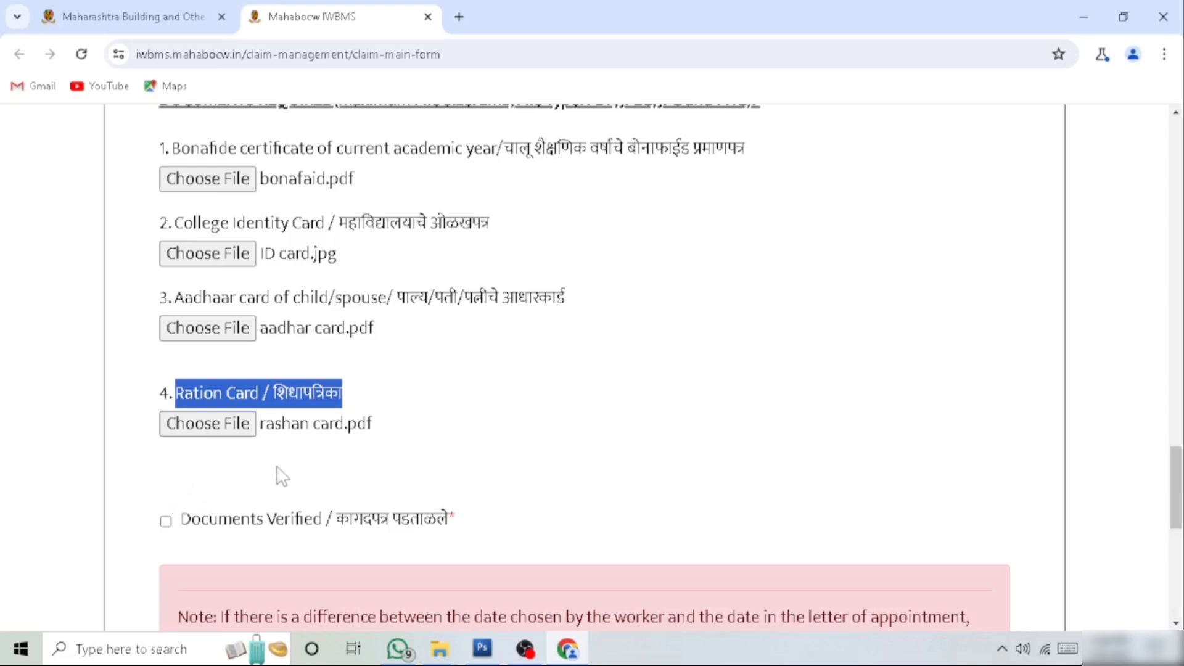
click(166, 521)
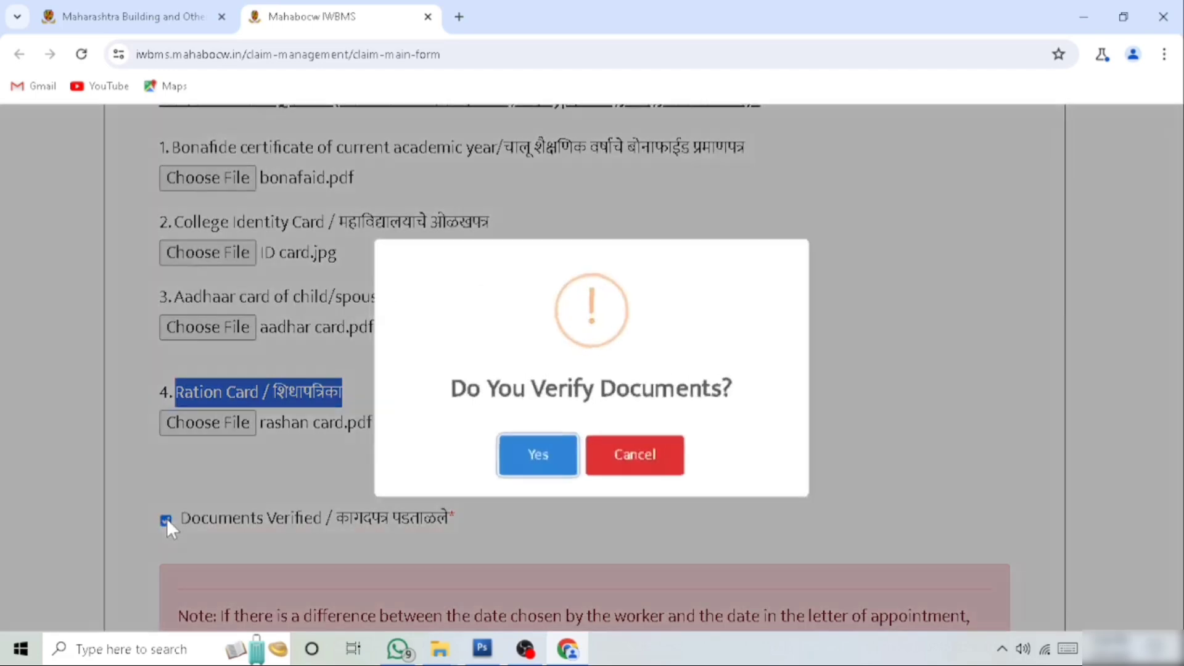
click(509, 463)
Check which required entries are still missing before submission and return to the Date of Admission field in the institute details
scroll(371, 487, down, 3)
scroll(373, 481, down, 6)
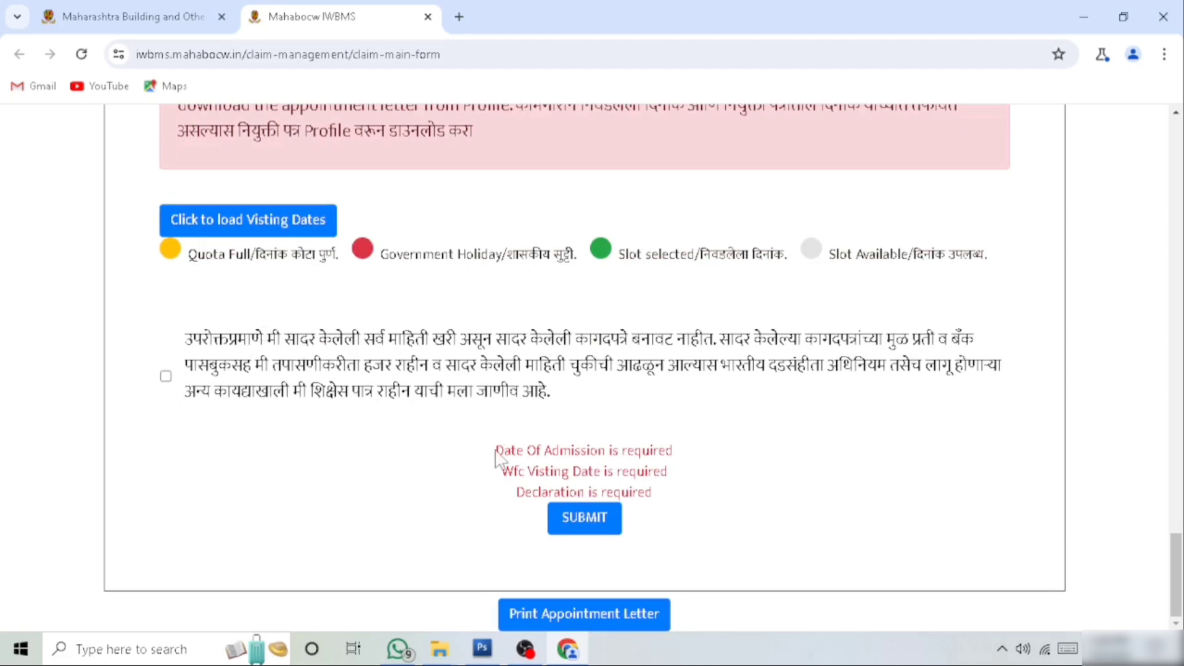
drag(497, 453, 580, 453)
click(651, 444)
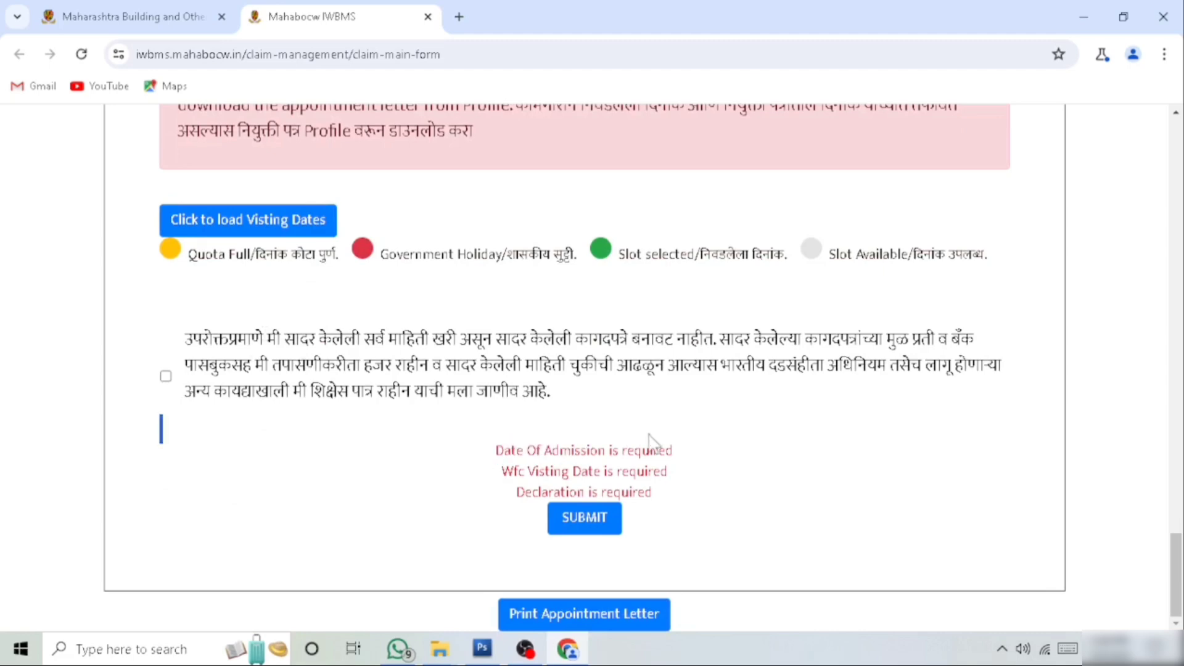
triple_click(688, 450)
scroll(785, 436, up, 14)
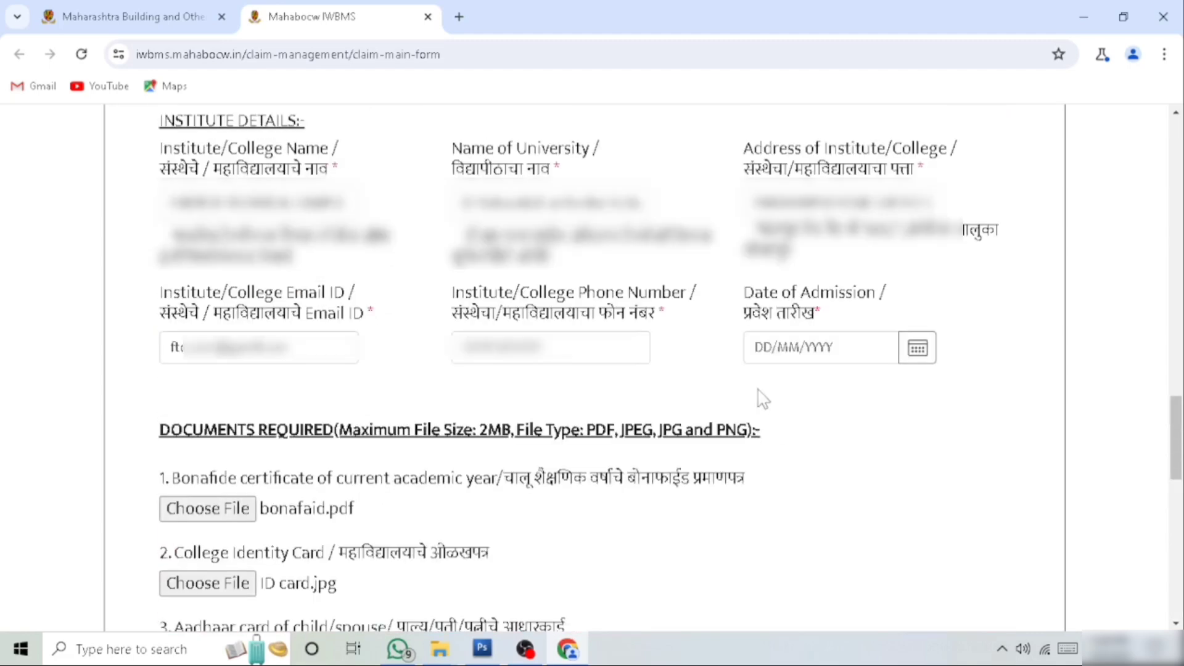
Load the available visiting dates and choose 21/08/2024 as the WFC visiting date
triple_click(756, 297)
scroll(788, 418, down, 8)
scroll(629, 407, down, 4)
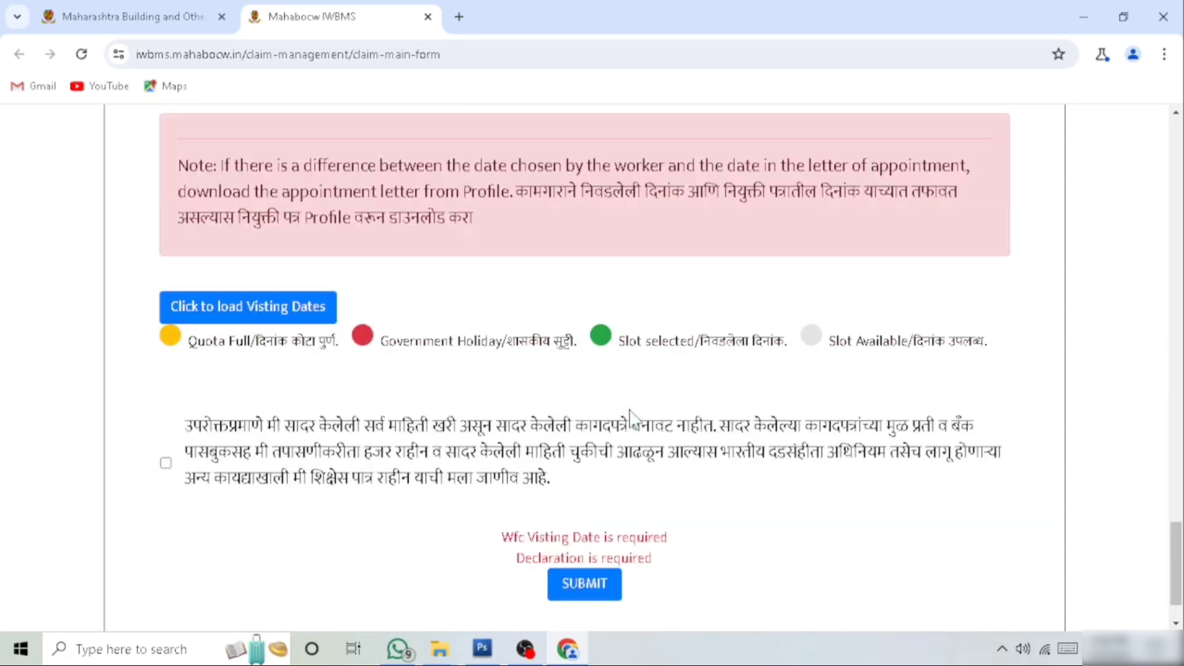
scroll(250, 330, down, 1)
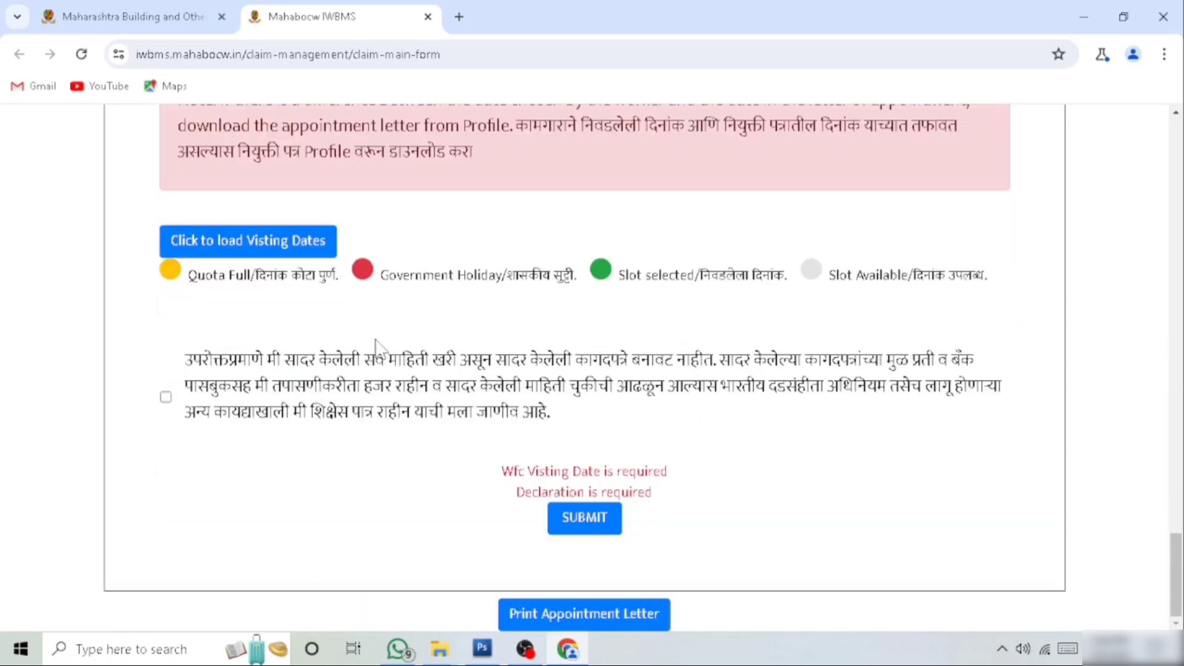
click(247, 242)
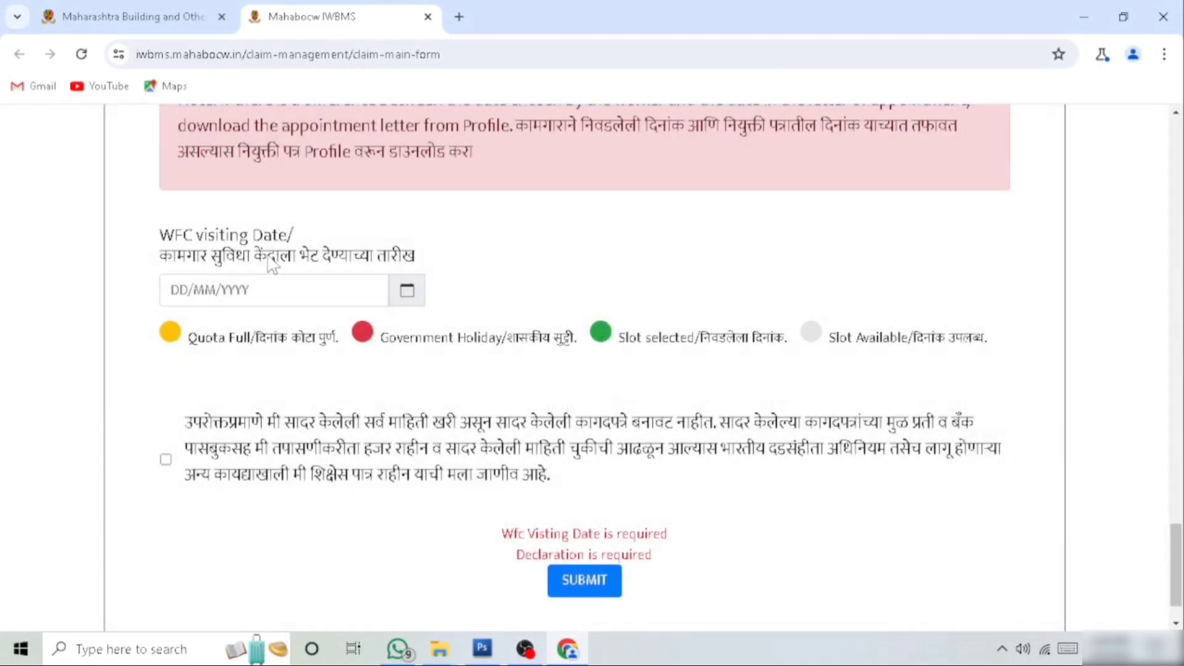
click(203, 290)
click(376, 340)
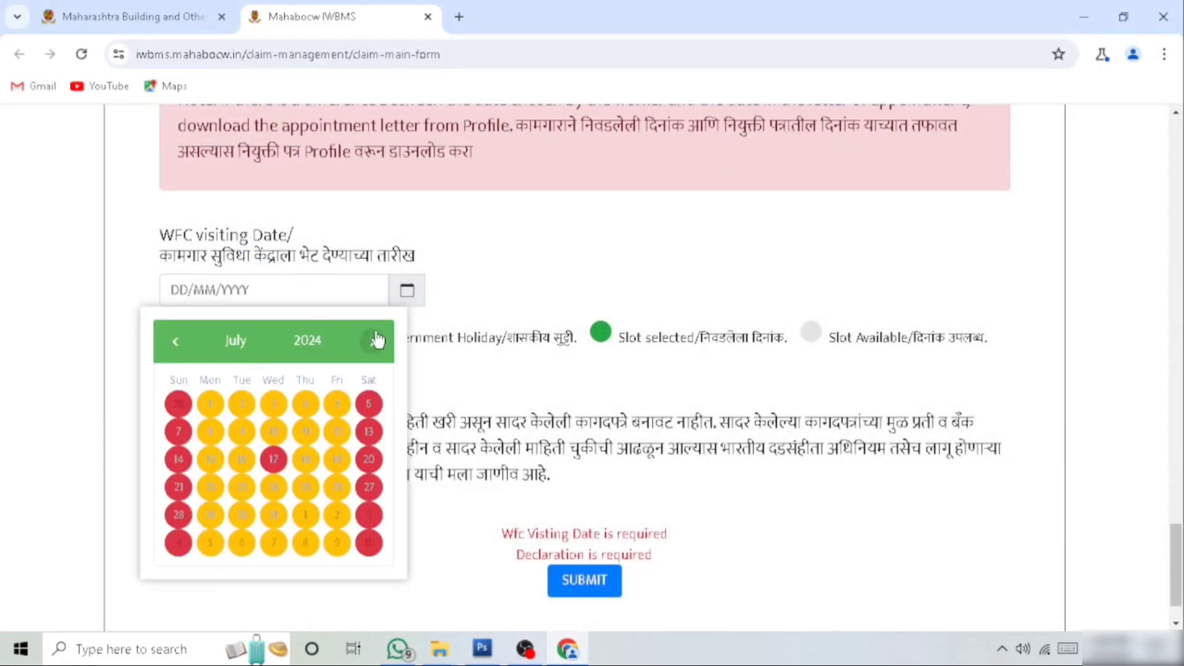
click(377, 340)
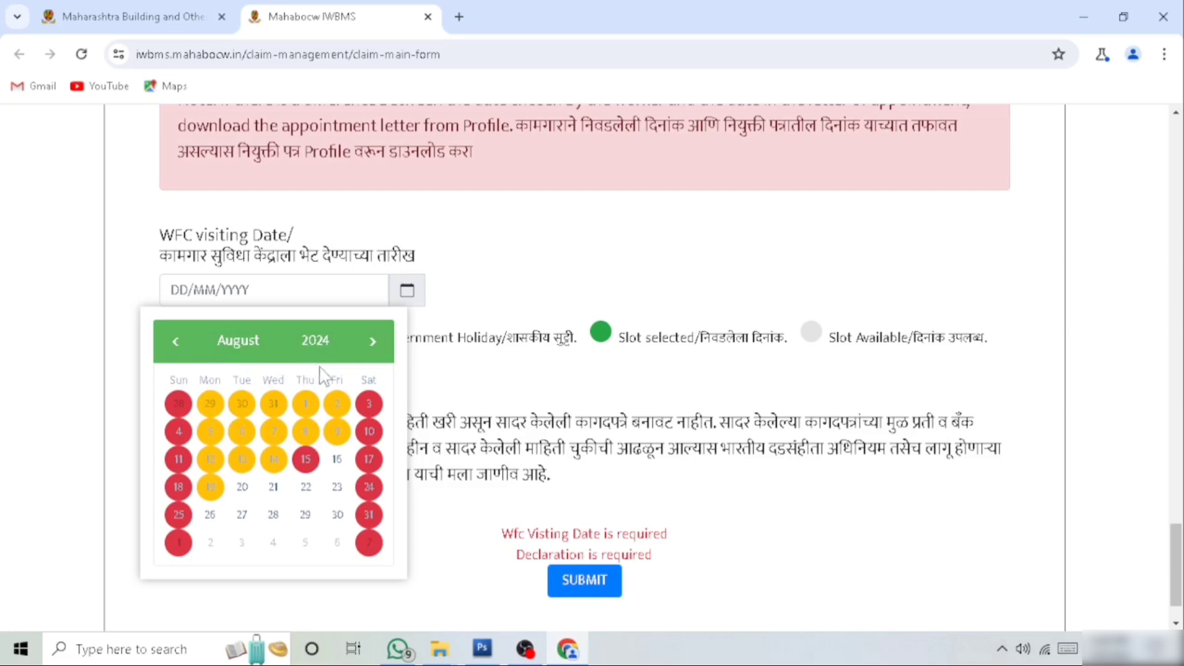
click(274, 487)
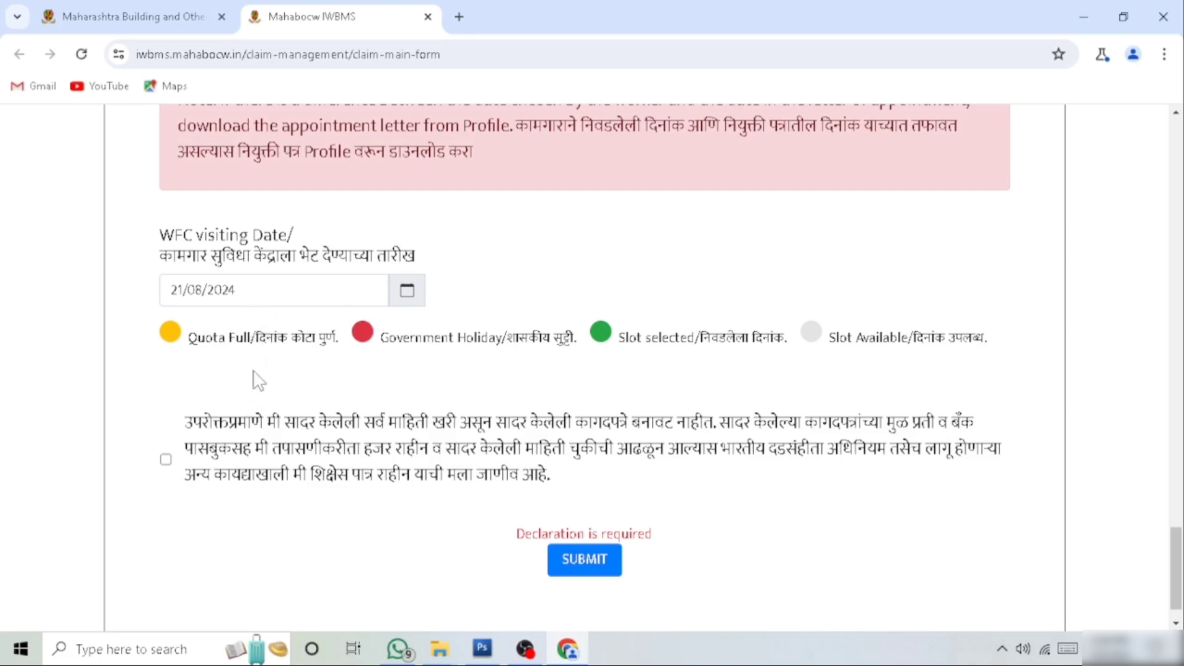
Accept the declaration and submit the claim application, dismissing the confirmation message
click(166, 460)
scroll(375, 465, down, 1)
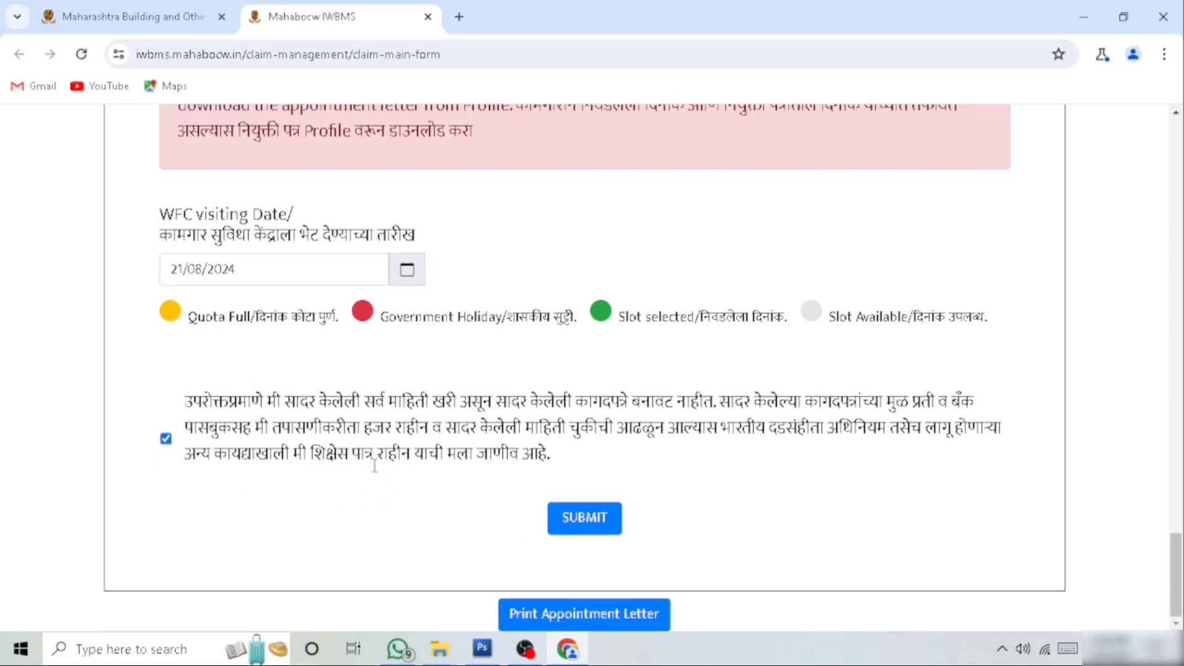
click(588, 530)
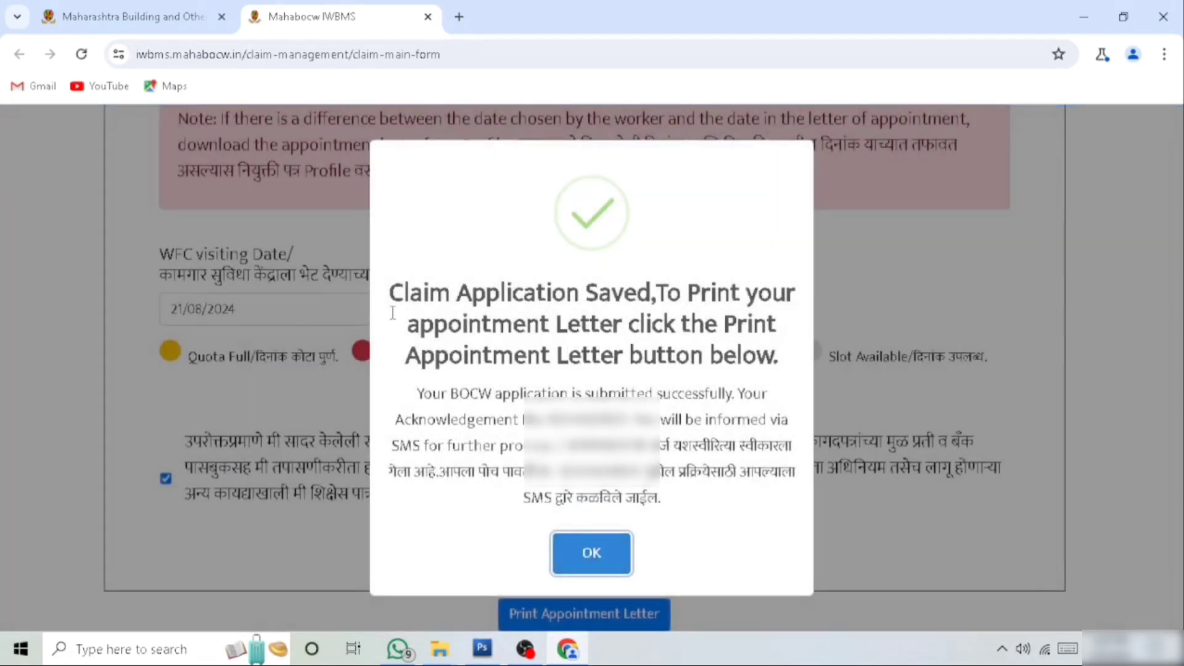
drag(393, 313, 796, 386)
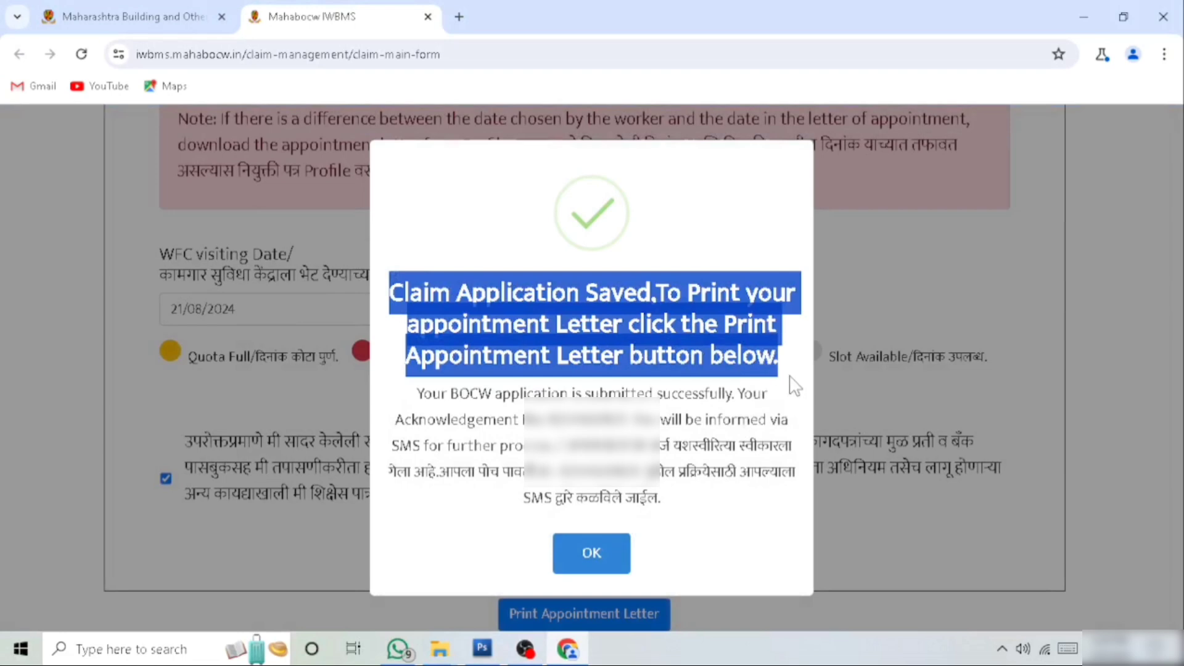
drag(558, 471, 665, 476)
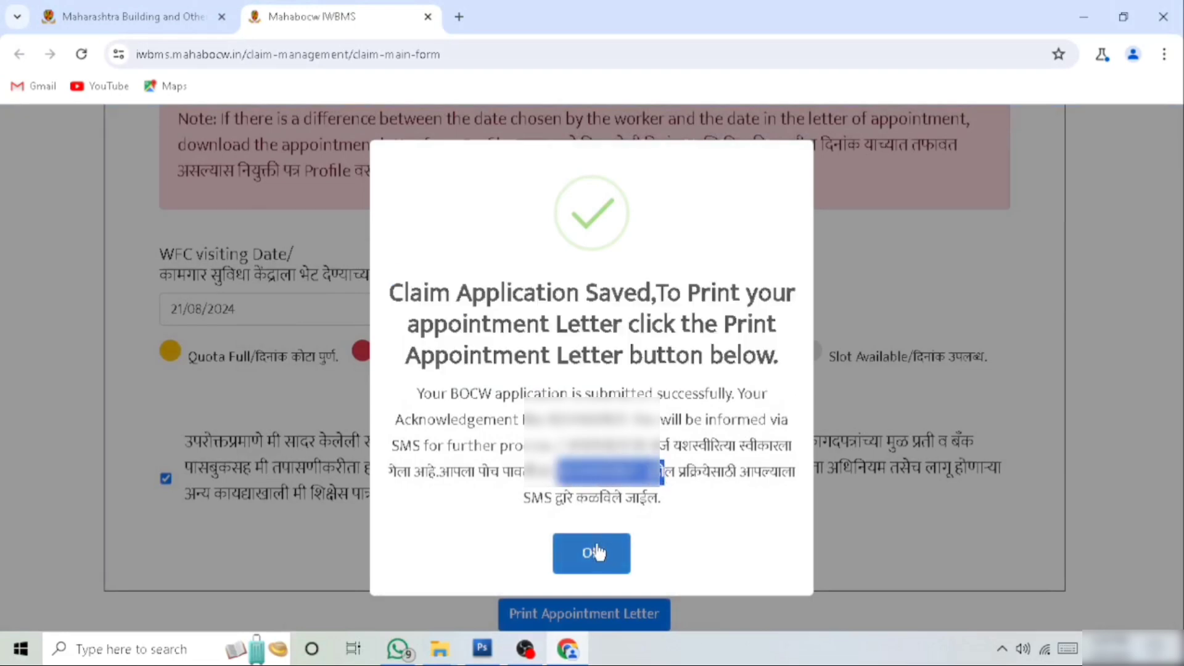
click(598, 554)
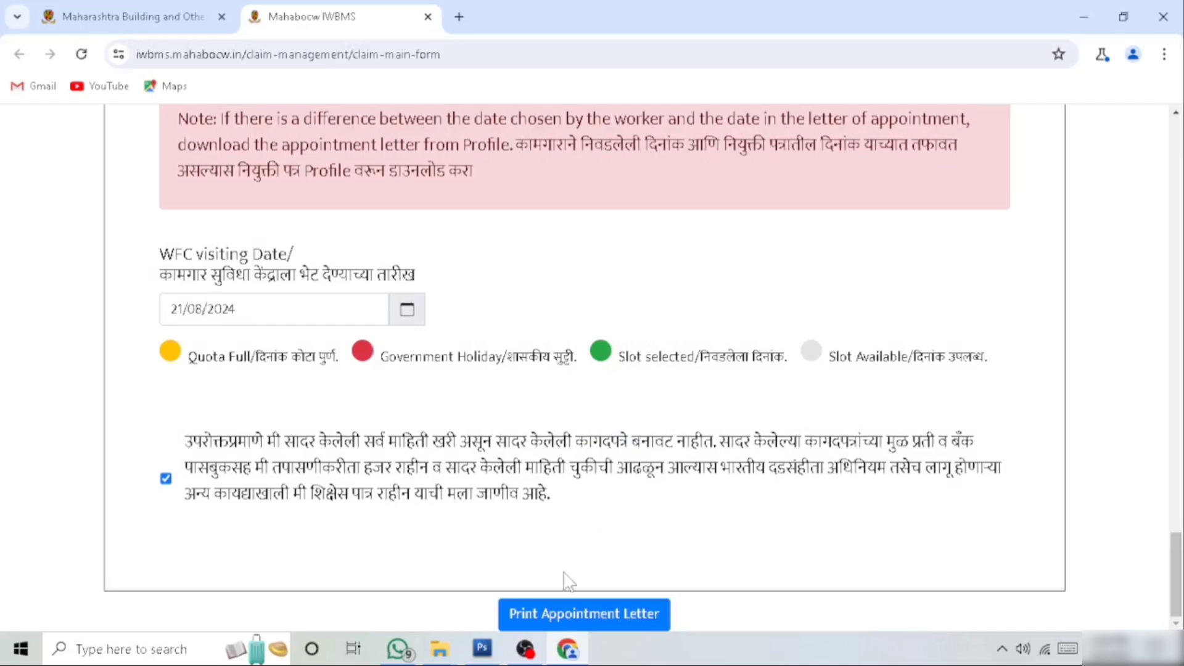
Open the printable appointment letter and review its scheme, benefit amount and instructions for the document verification visit
click(635, 615)
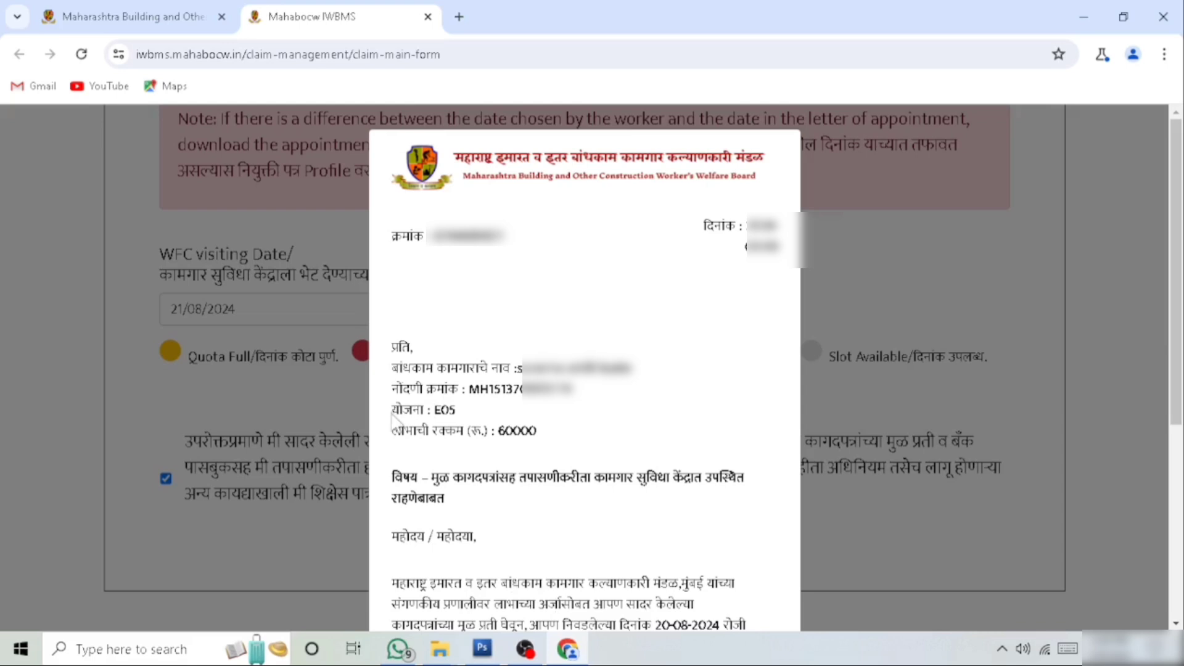
drag(392, 412, 546, 430)
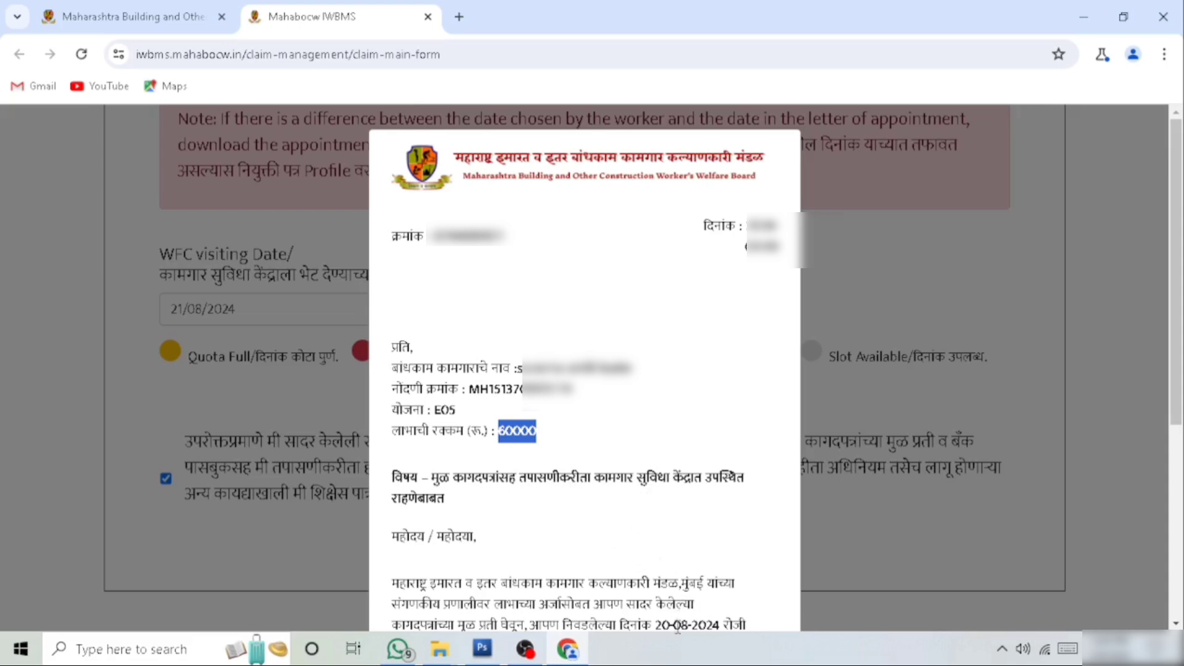
triple_click(681, 623)
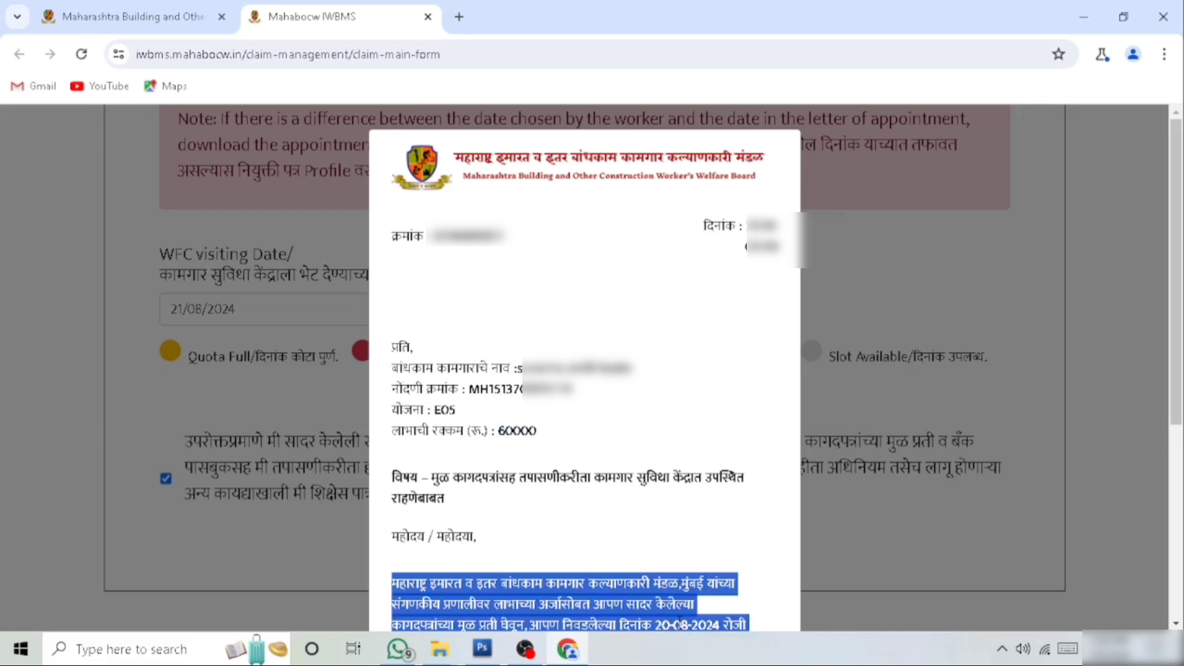